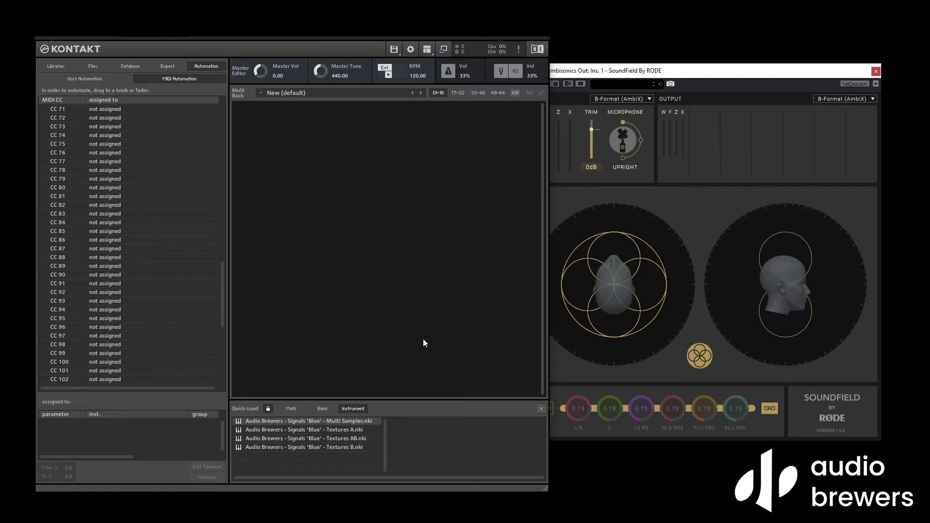
- Load the Signals 'Blue' - Textures A instrument and show its elements
double_click(358, 431)
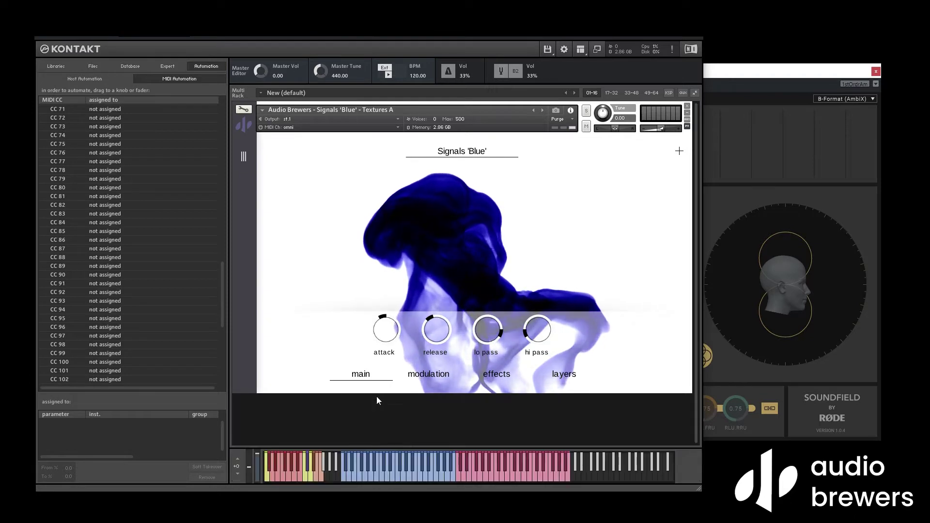
left_click(243, 156)
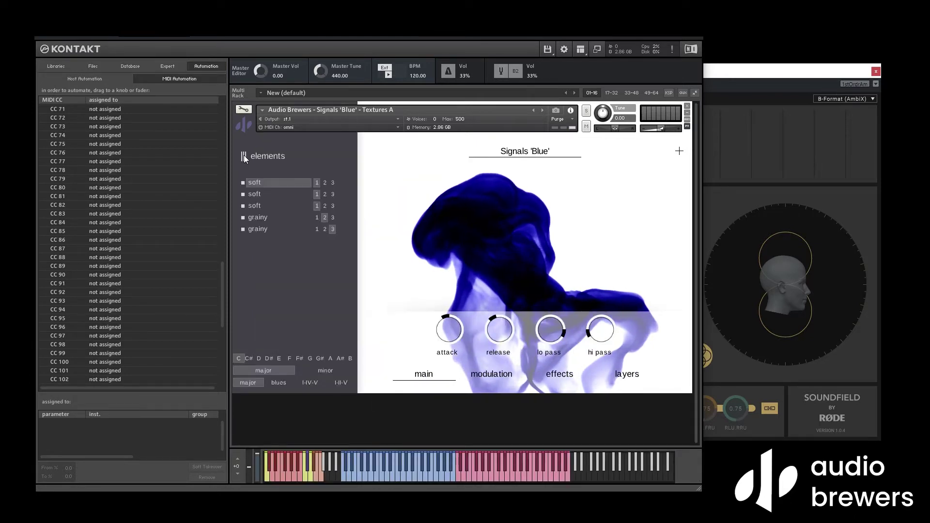
- Try other root keys, including A#, and the minor scale, returning the instrument to C major
left_click(274, 358)
left_click(340, 358)
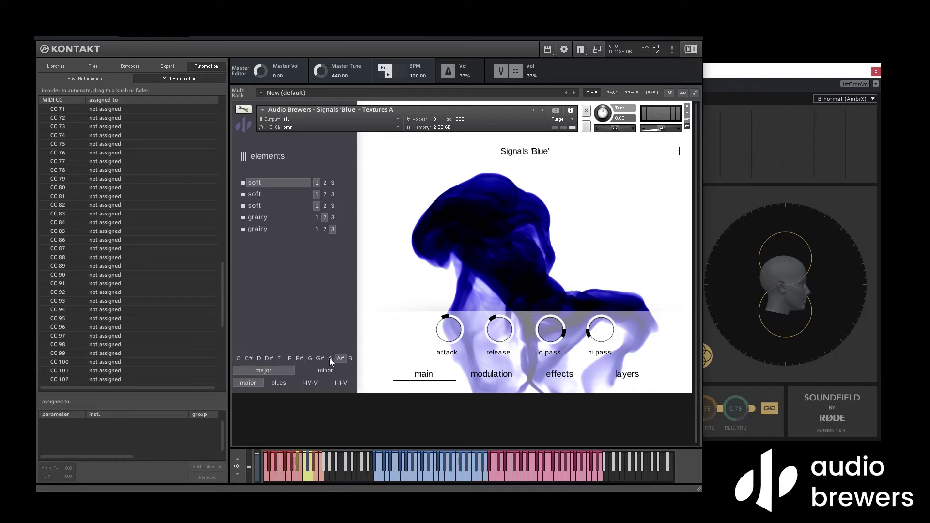
left_click(238, 358)
left_click(304, 369)
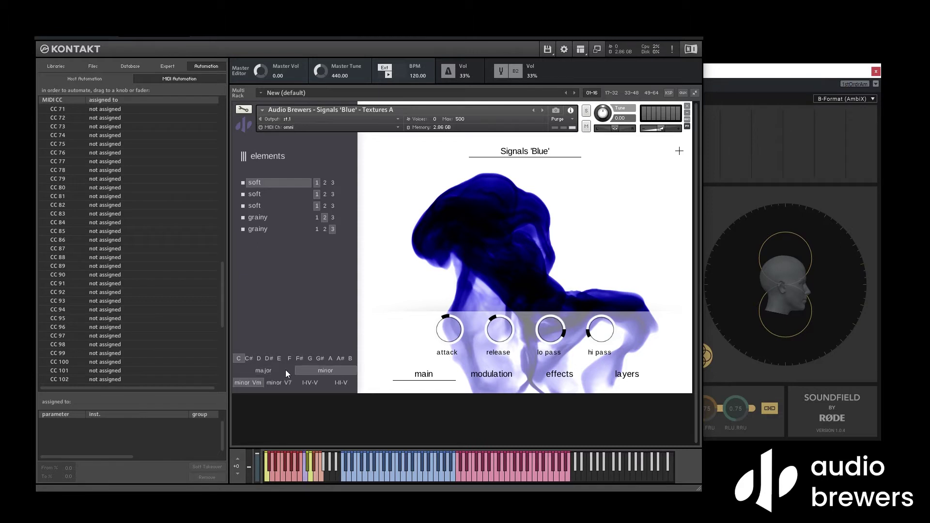
left_click(286, 371)
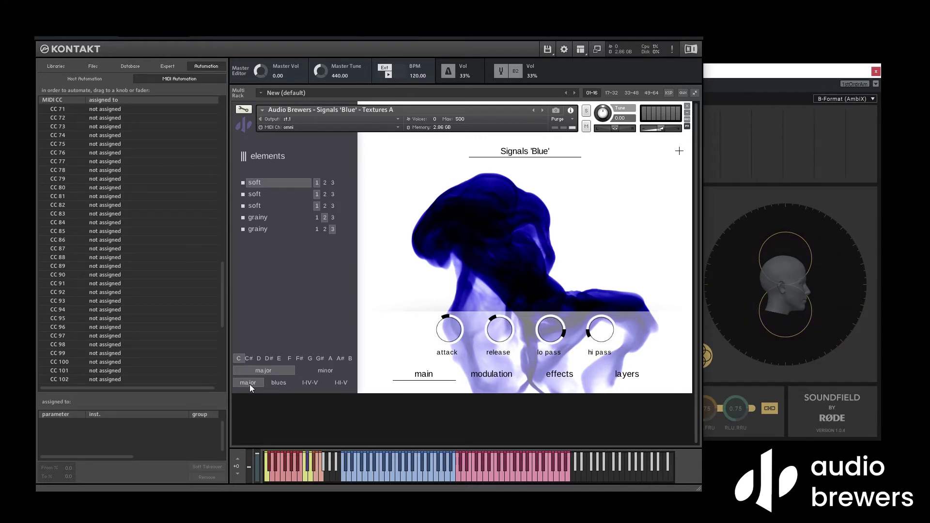
- Set the release to 49 and audition the I-II-V, I-IV-V and blues chord layouts in C major
left_click(338, 382)
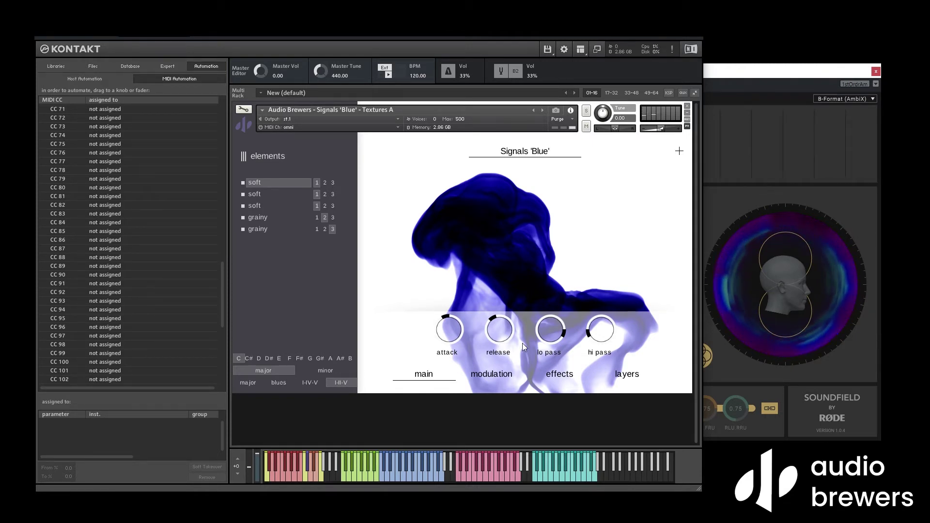
left_click_drag(506, 326, 505, 292)
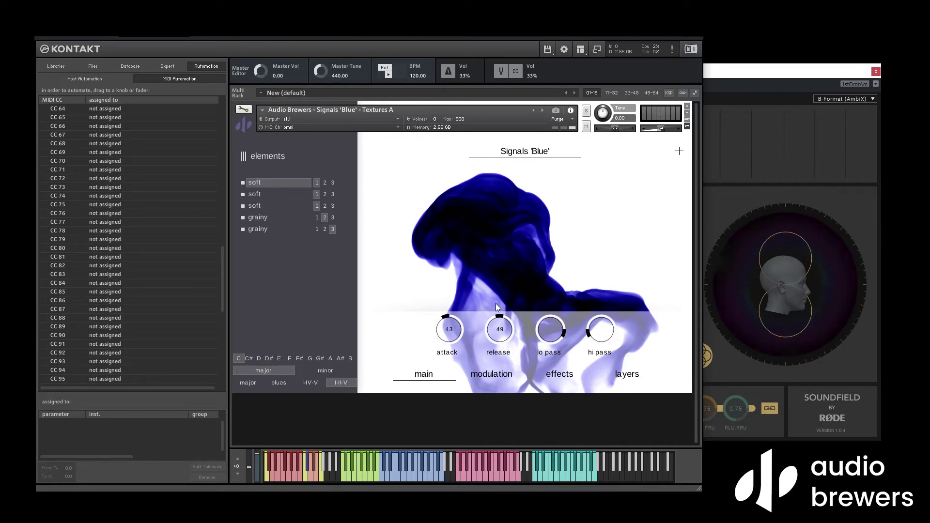
left_click(310, 384)
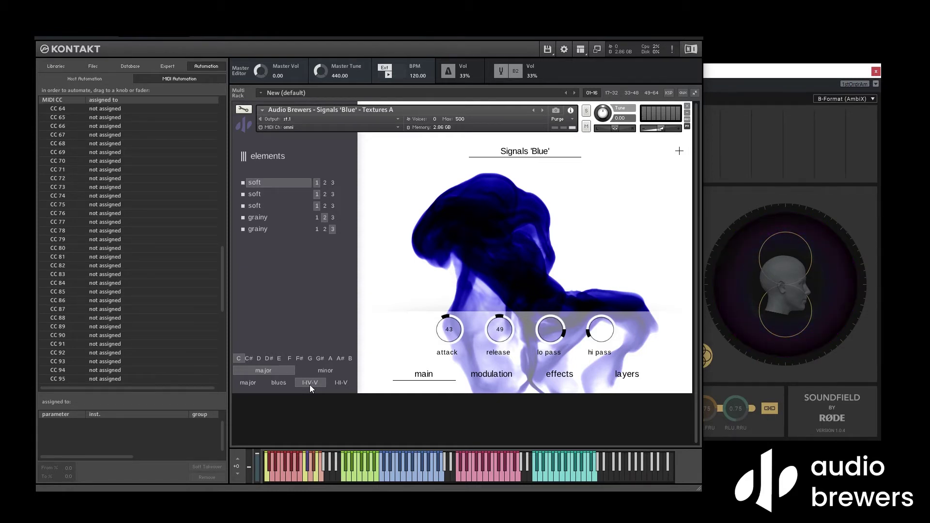
left_click(272, 386)
- Switch to the minor scale and audition its minor Vm, minor V7, I-IV-V and I-II-V chord layouts
left_click(307, 370)
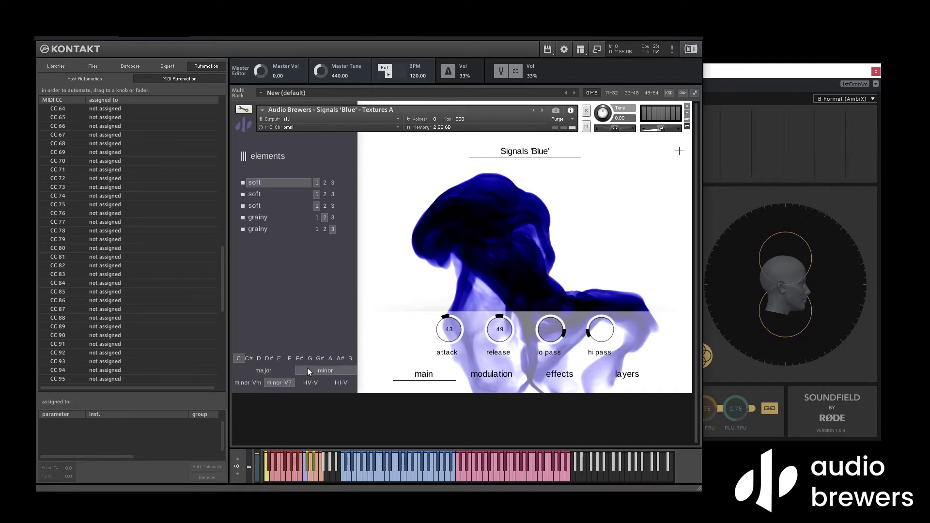
left_click(250, 384)
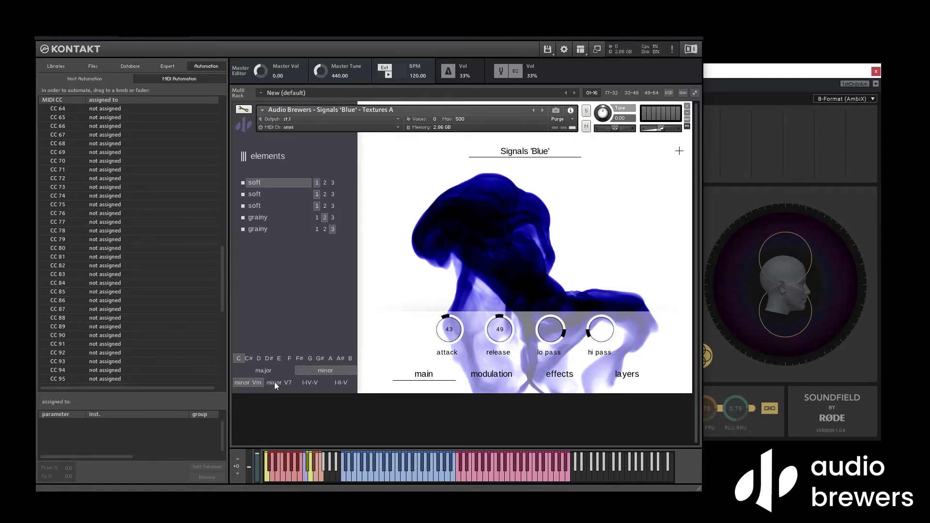
left_click(274, 382)
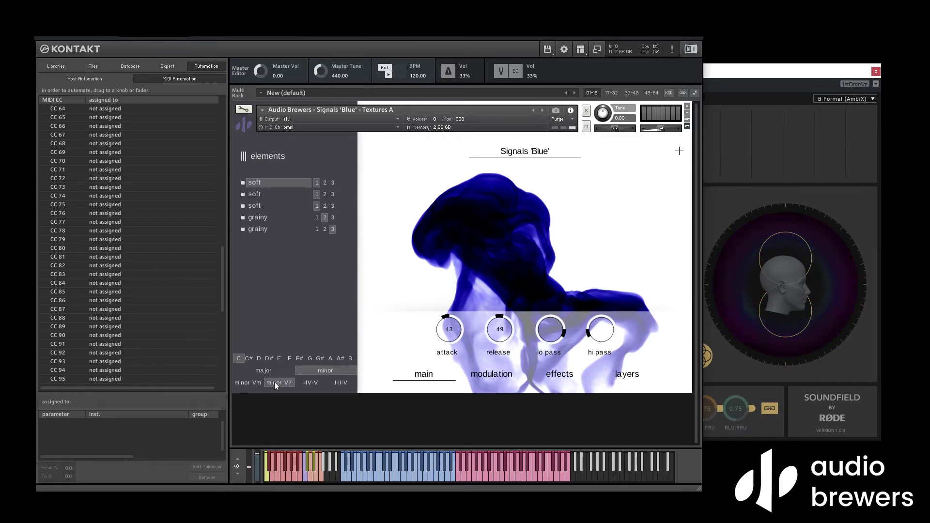
left_click(304, 382)
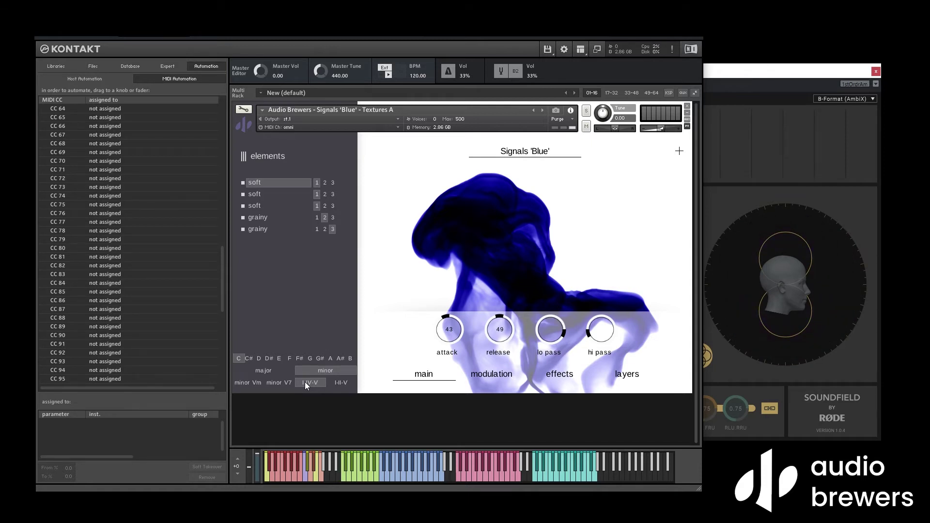
left_click(336, 385)
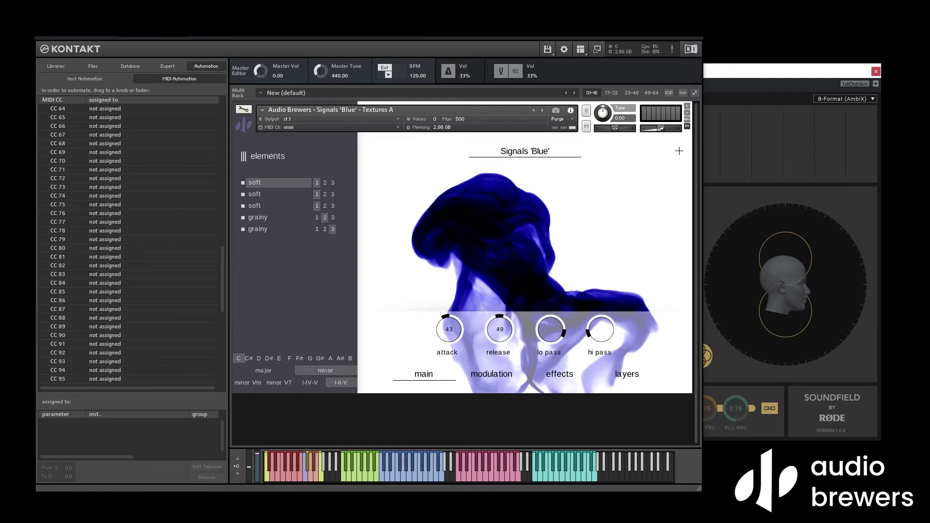
- Show the Quick-Load list of instruments and remove Textures A from the rack without saving changes
key("F6")
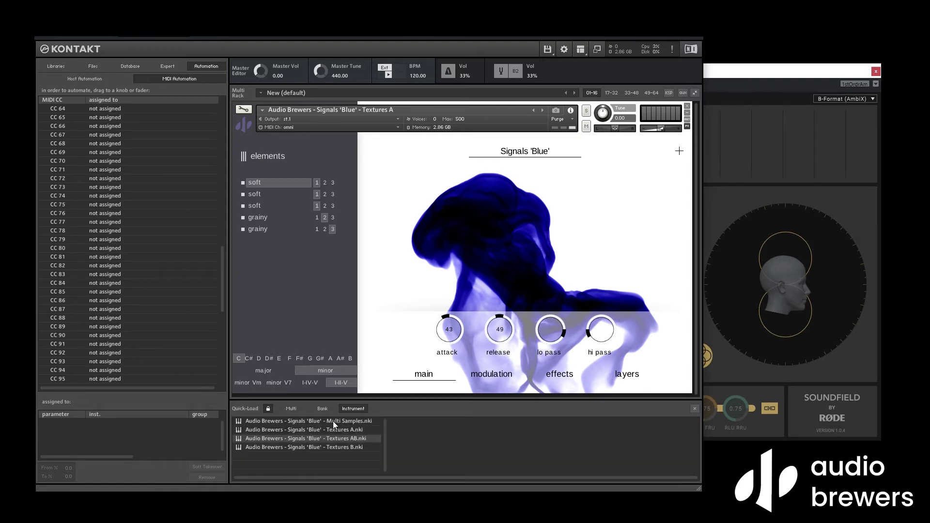
left_click(319, 430)
left_click(319, 446)
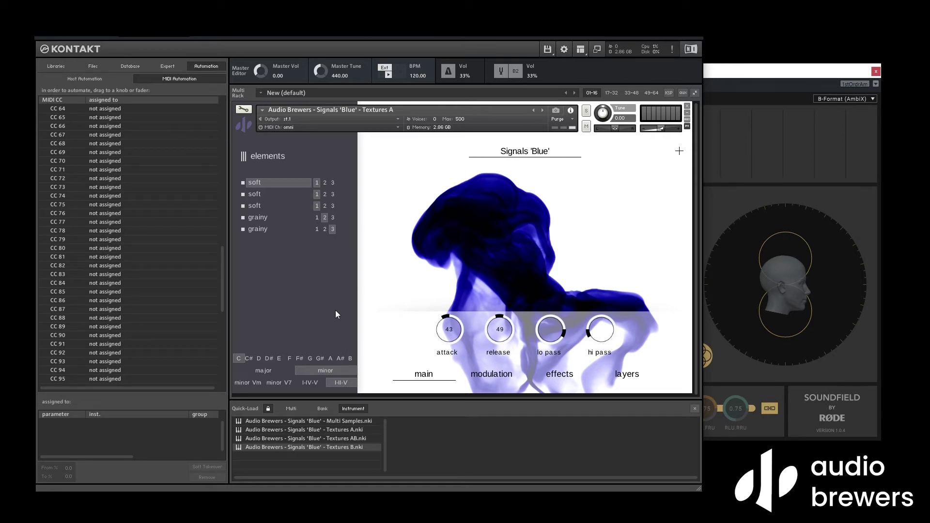
left_click(687, 106)
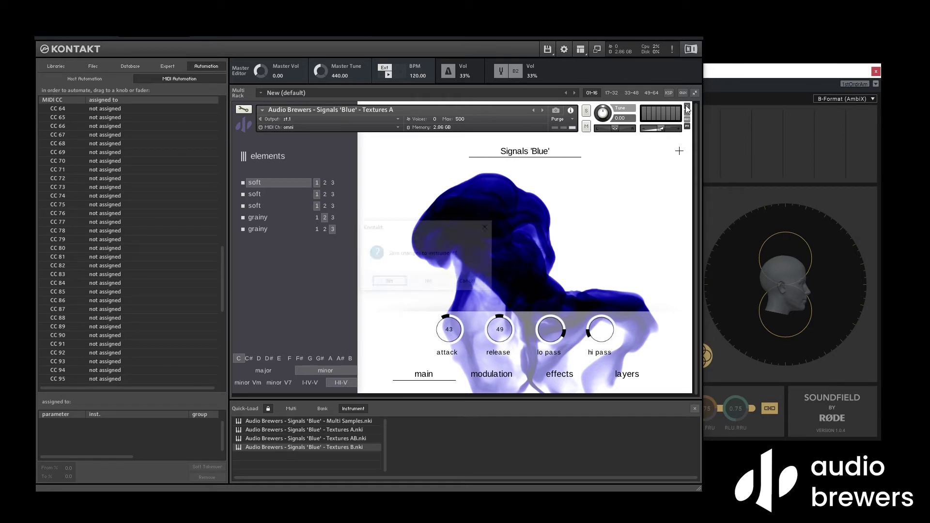
left_click(432, 281)
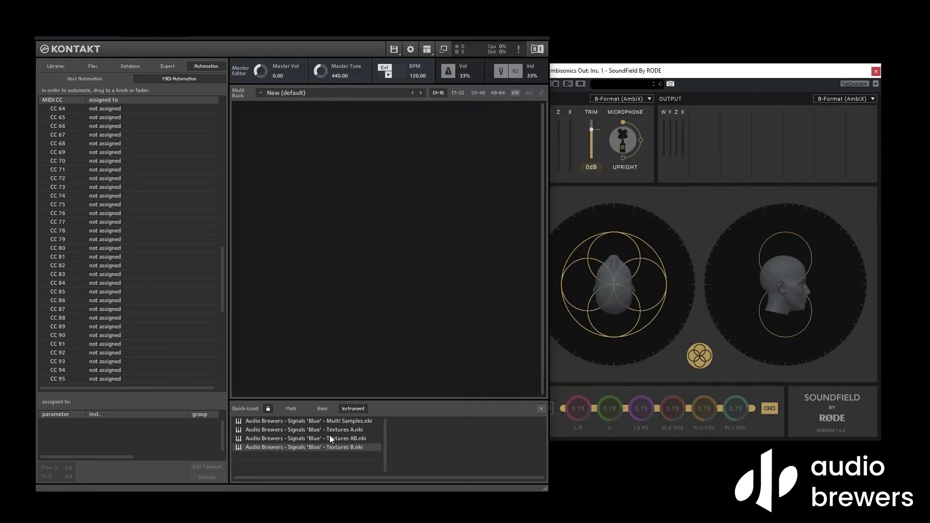
- Load Signals 'Blue' - Textures AB to view its elements, and remove it without saving changes
double_click(327, 439)
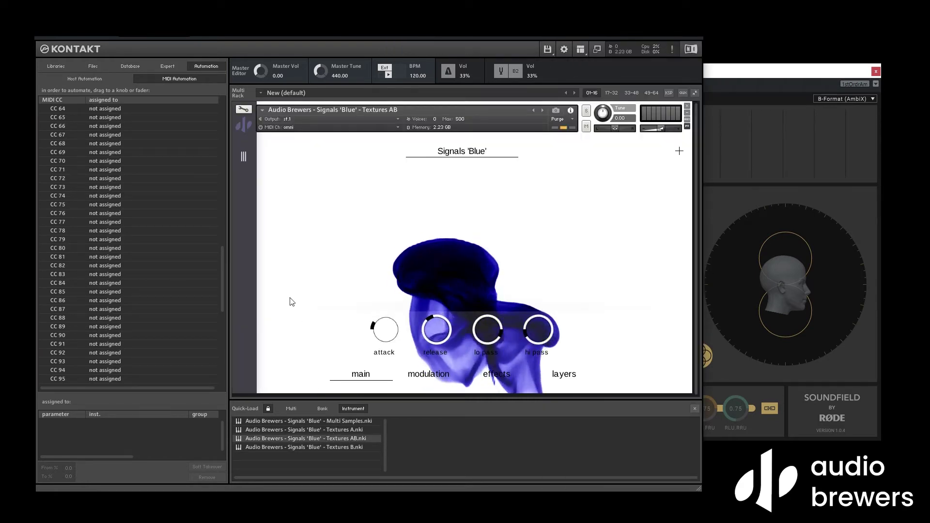
left_click(244, 160)
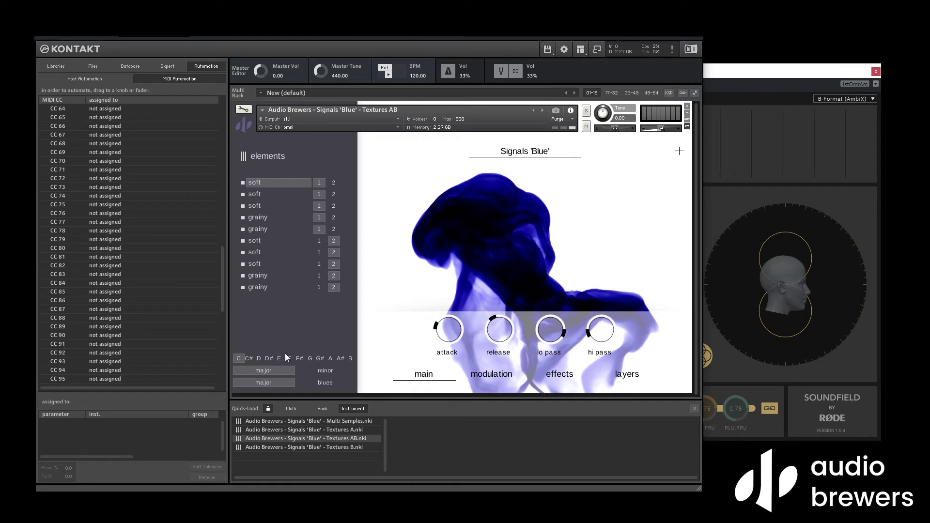
left_click(688, 106)
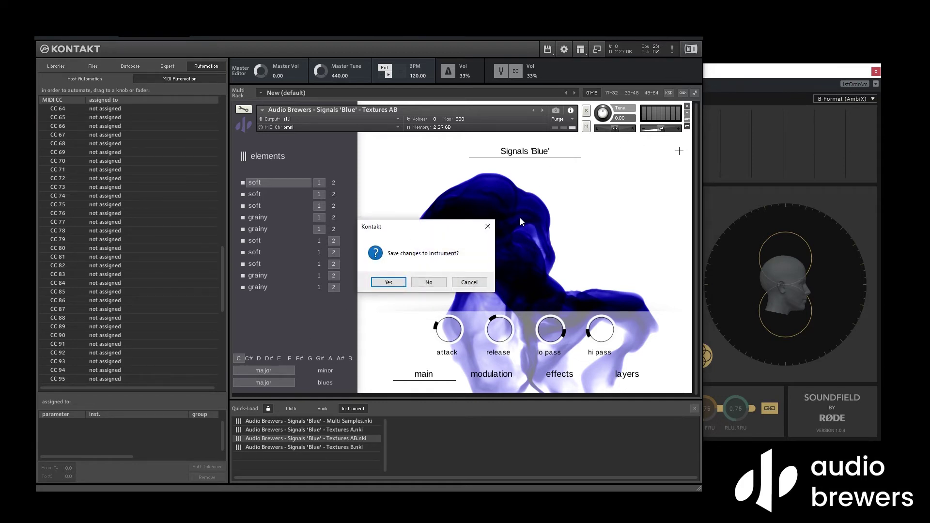
left_click(428, 282)
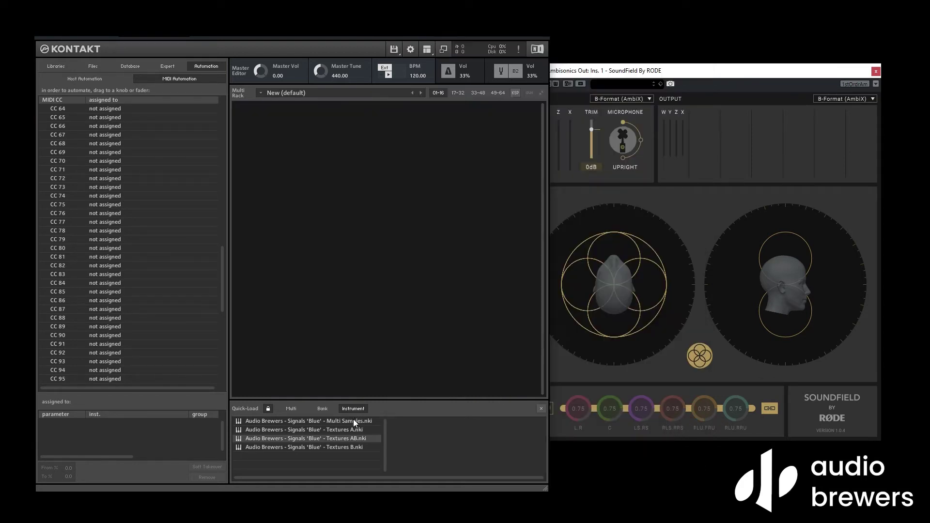
- Load Signals 'Blue' - Multi Samples to view its elements, and remove it without saving changes
double_click(353, 420)
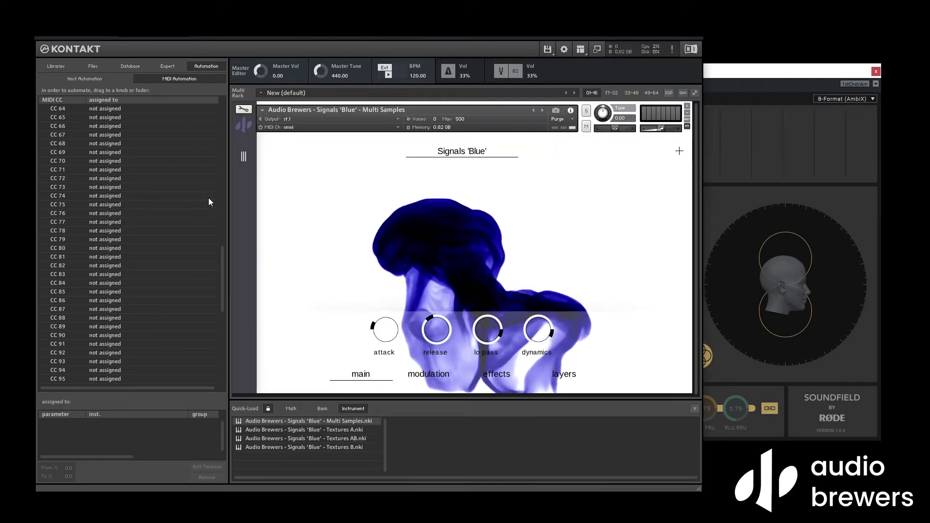
left_click(243, 156)
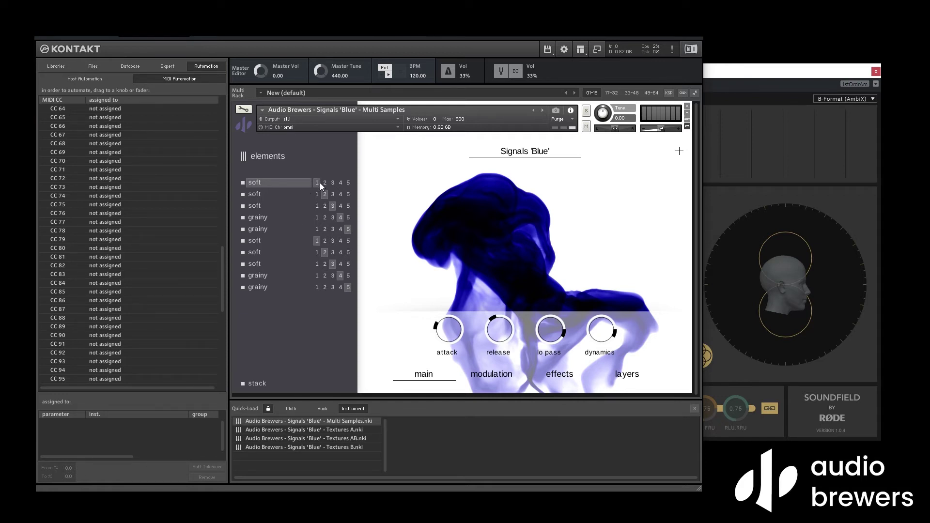
left_click(688, 107)
left_click(442, 278)
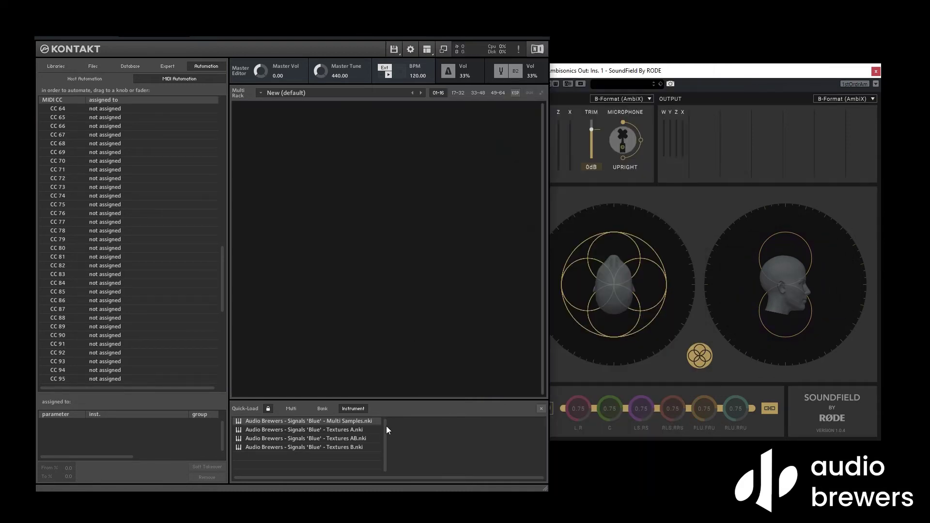
- Load Signals 'Blue' - Textures A again and set its elements to G minor
double_click(298, 430)
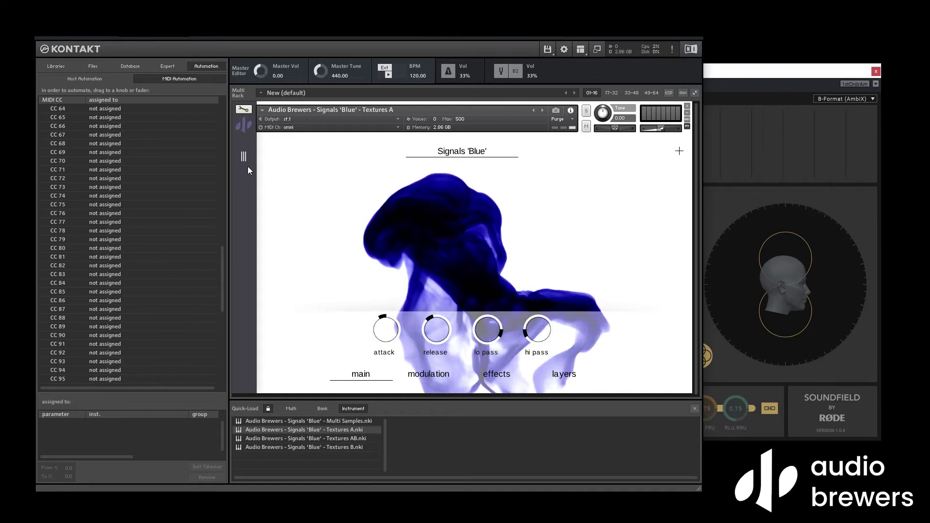
left_click(243, 158)
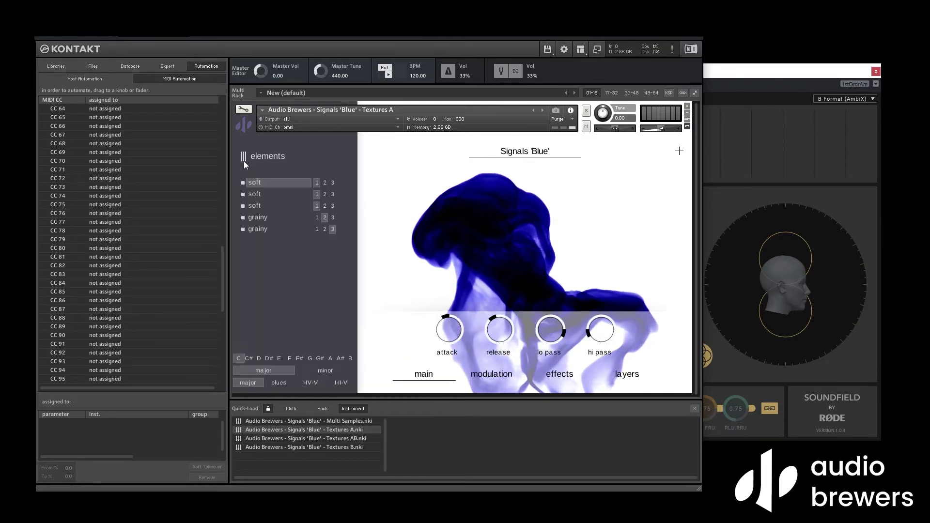
left_click(311, 359)
left_click(321, 373)
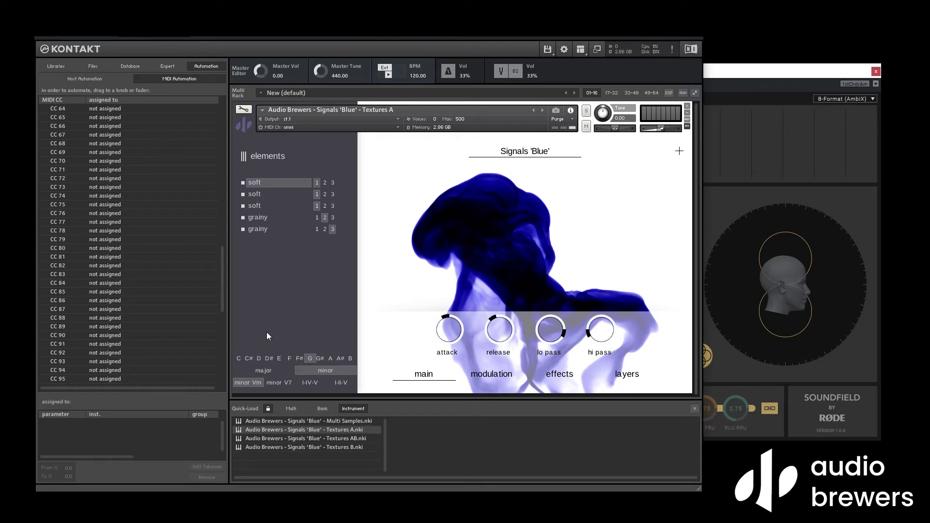
- Enable the third soft element on layer 2 and the second grainy element
left_click(260, 205)
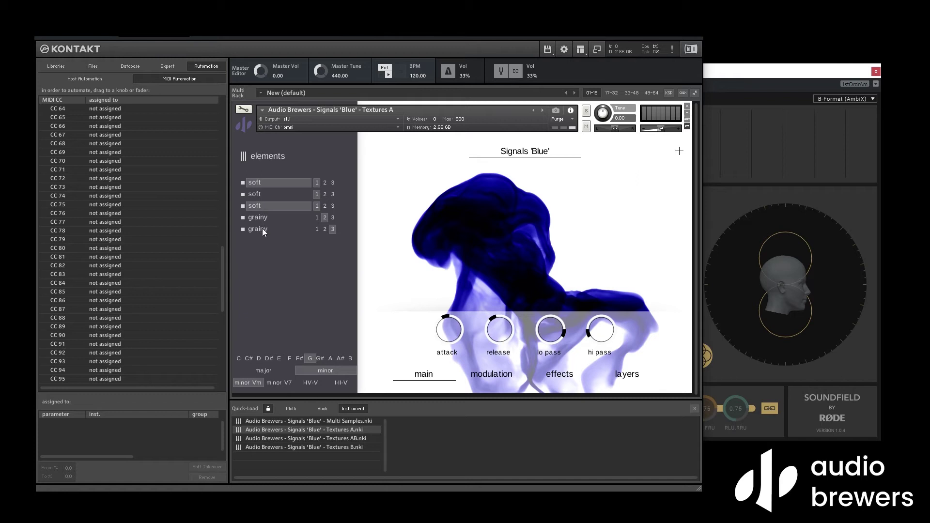
left_click(264, 228)
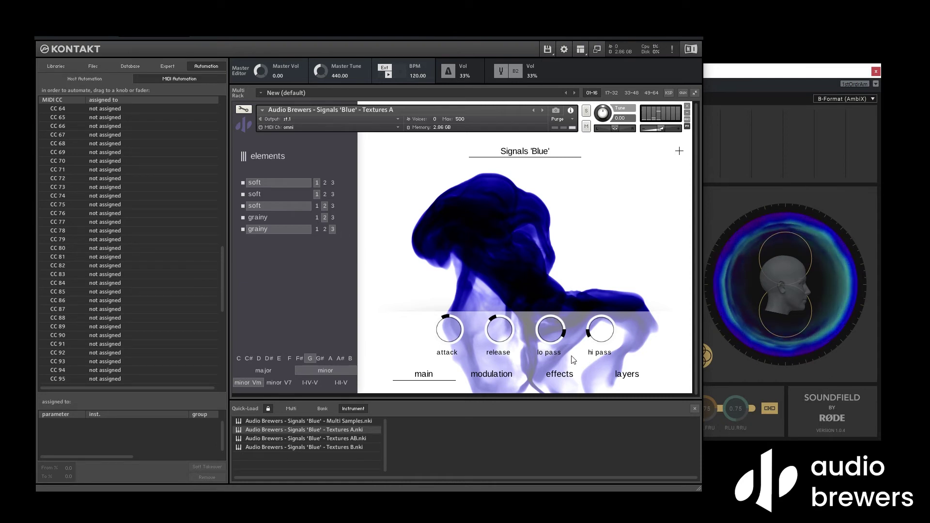
- Audition layers 1, 2 and 3 by soloing each in turn, leaving none of them soloed
left_click(627, 377)
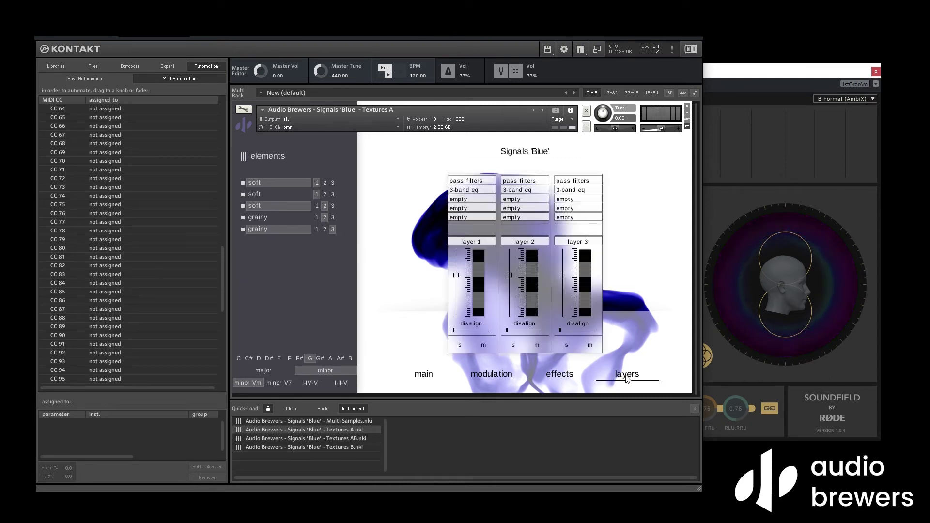
left_click(461, 345)
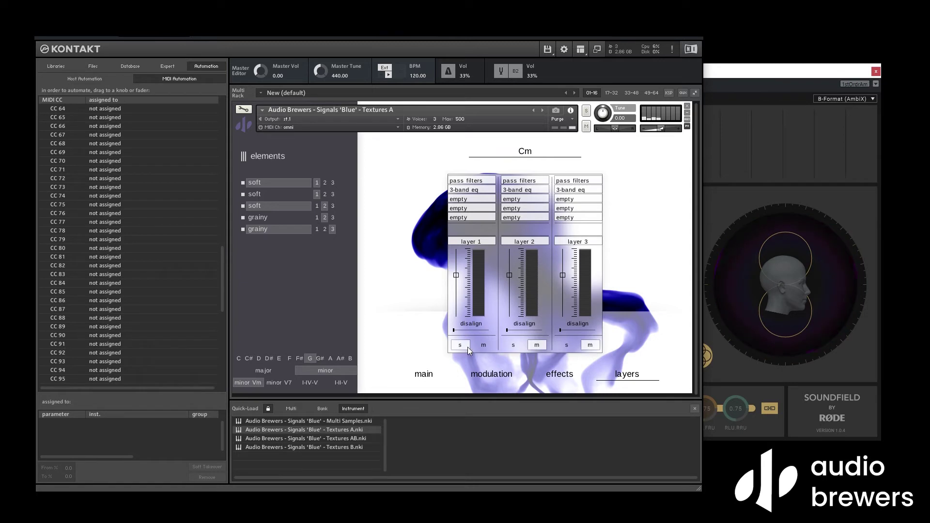
left_click(512, 344)
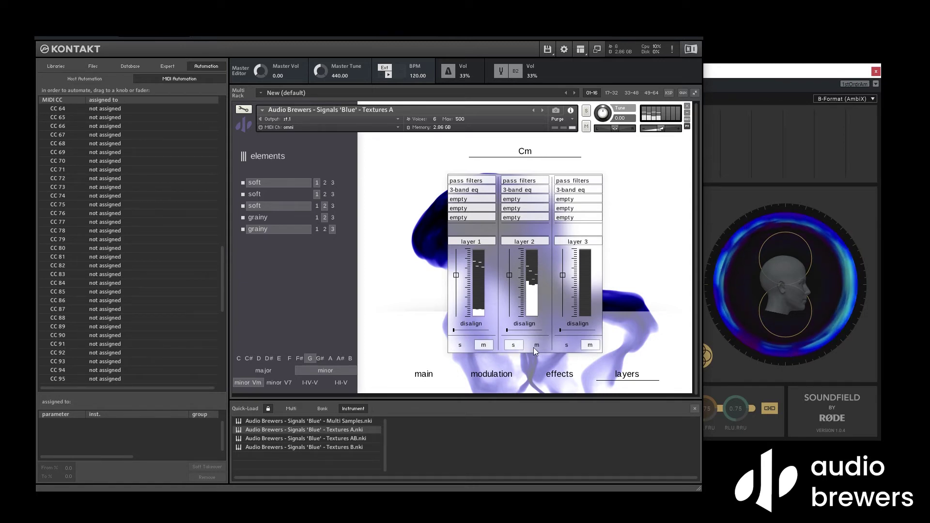
left_click(564, 346)
left_click(564, 346)
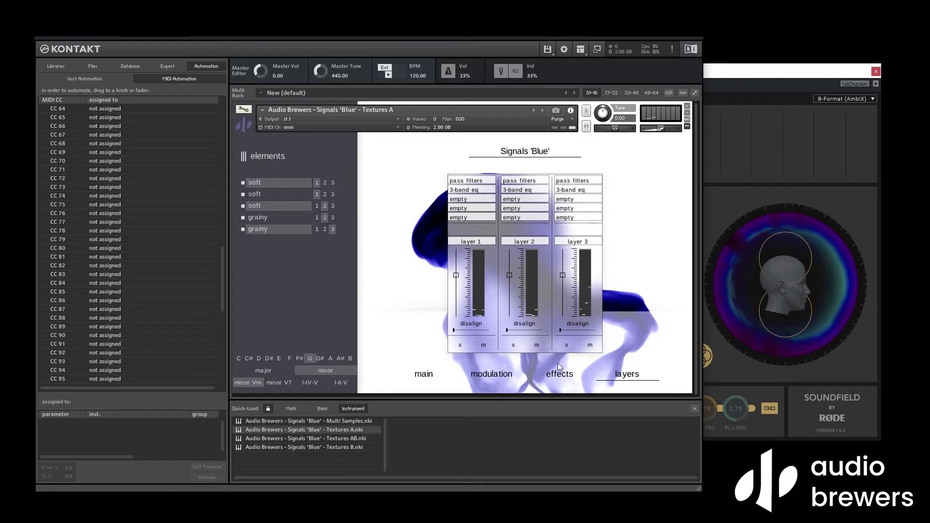
- Add a square-wave volume lfo as the third modulator, with raised intensity and applied to layer 2 only
left_click(495, 375)
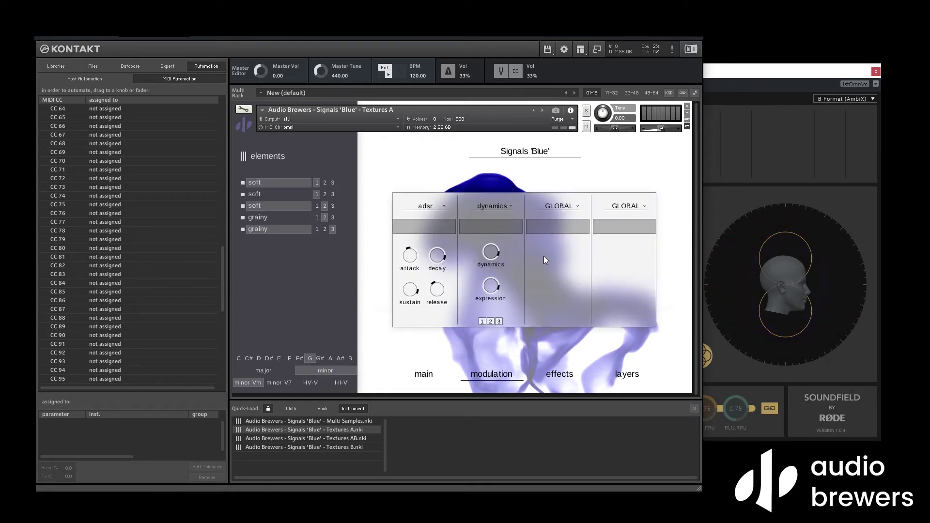
left_click(556, 207)
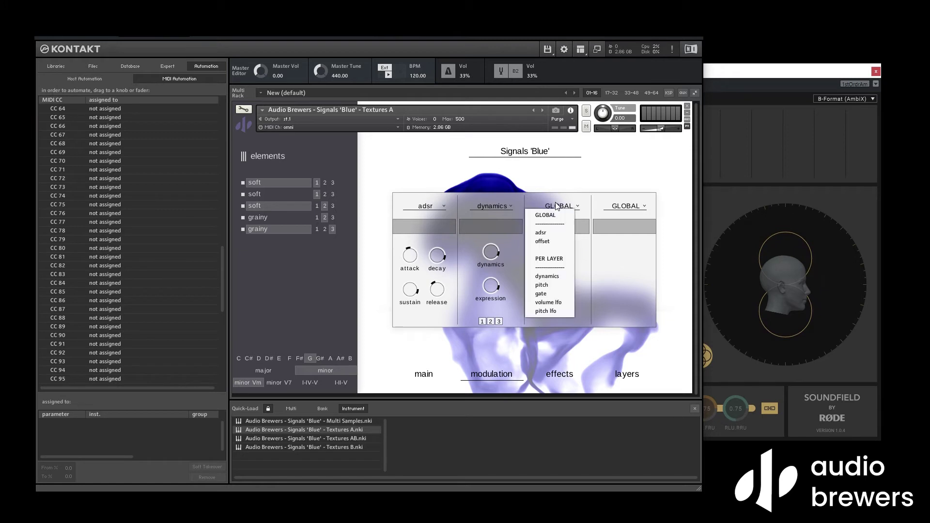
left_click(548, 302)
left_click(558, 244)
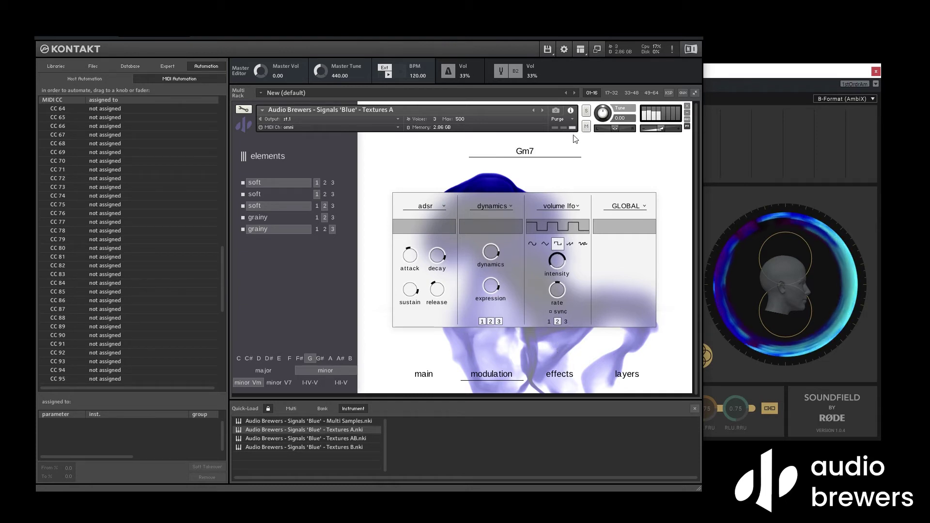
- Turn on sync for the layer 2 volume lfo and raise its rate
left_click(621, 376)
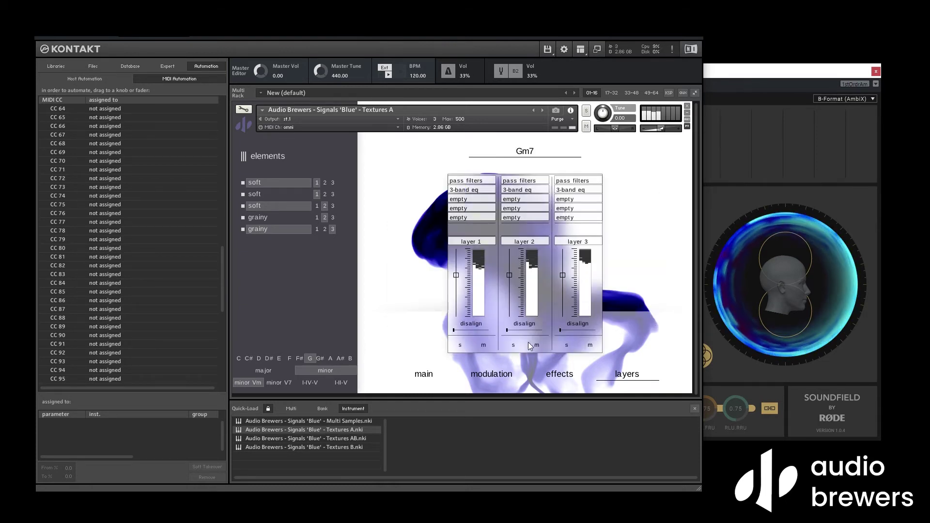
left_click(497, 377)
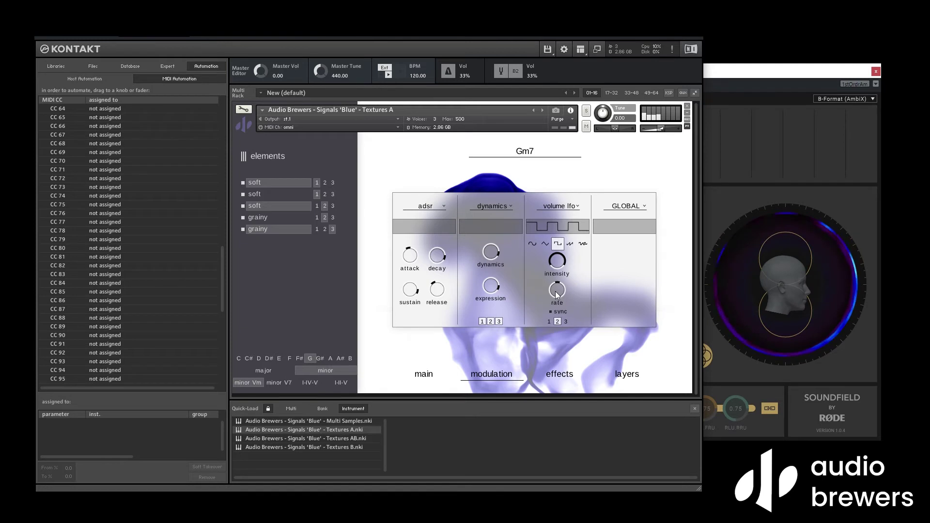
left_click_drag(557, 294, 556, 263)
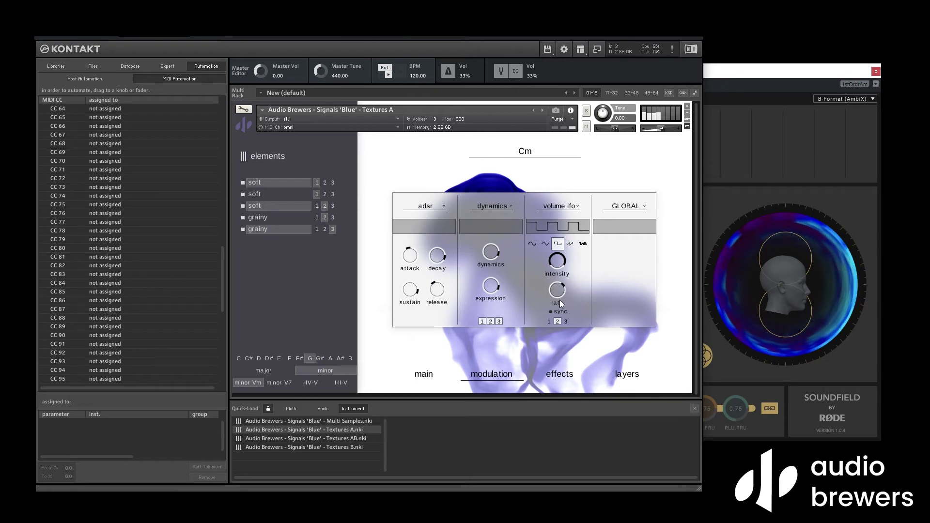
- Raise the volume of layer 2 slightly in the layer mixer
left_click(560, 376)
left_click(608, 374)
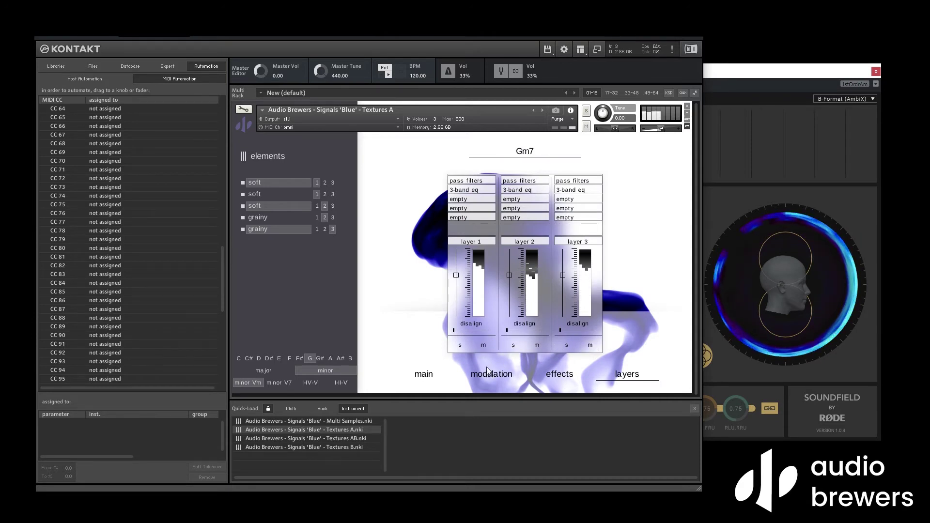
left_click_drag(510, 274, 507, 255)
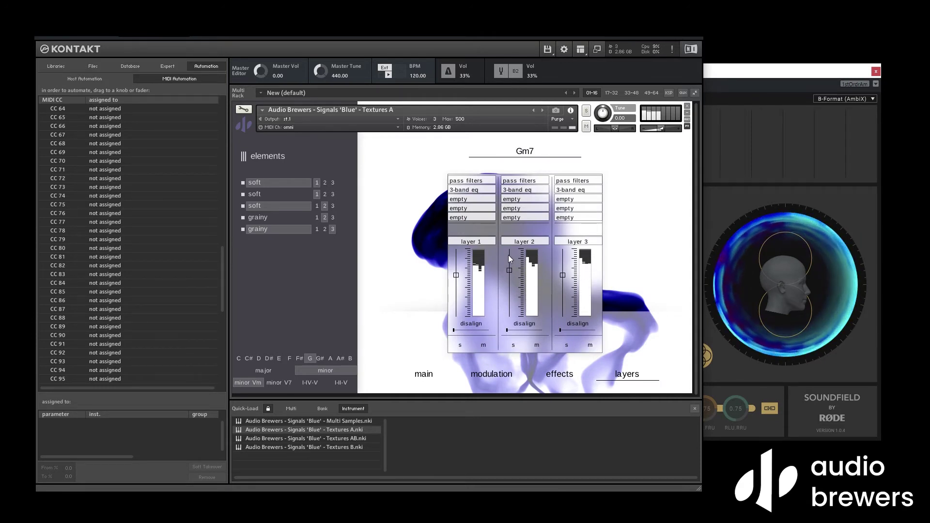
- Add a pitch modulator in the fourth modulation slot, limit it to layer 1 and lower its pitch
left_click(489, 378)
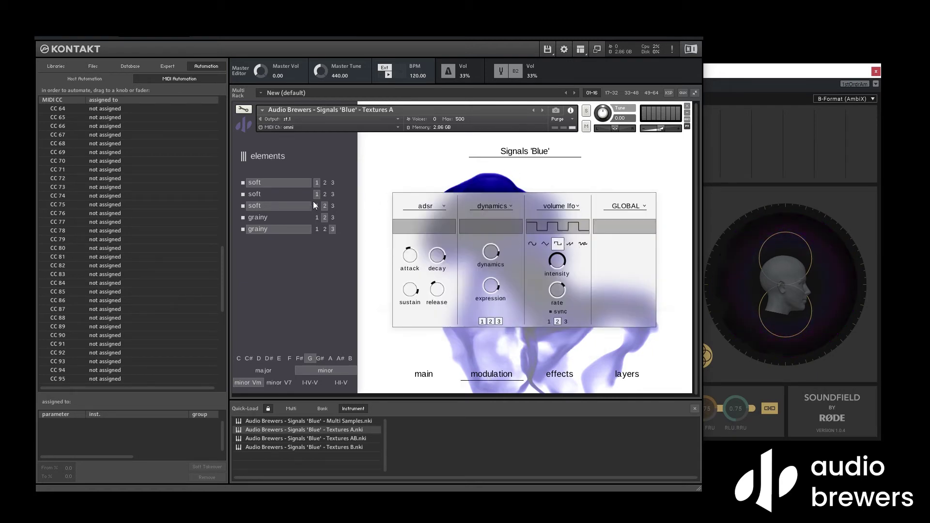
left_click(621, 211)
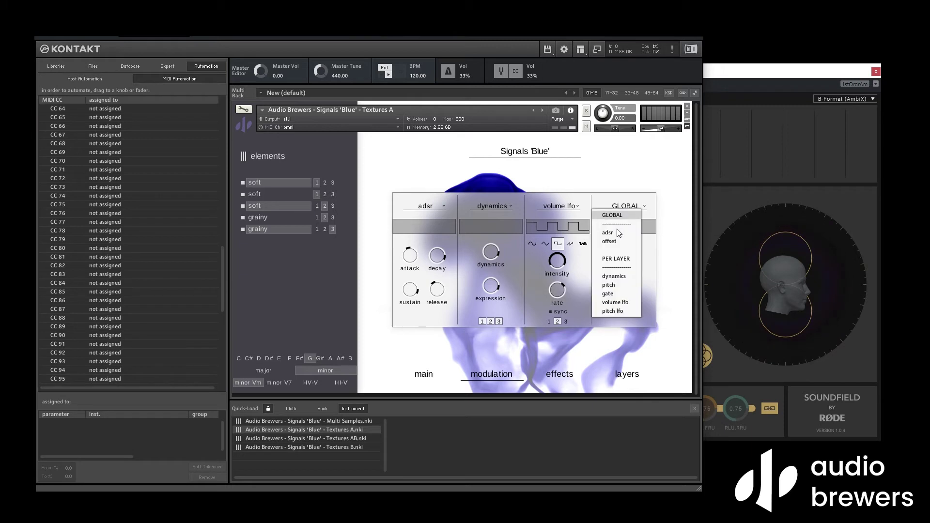
left_click(620, 284)
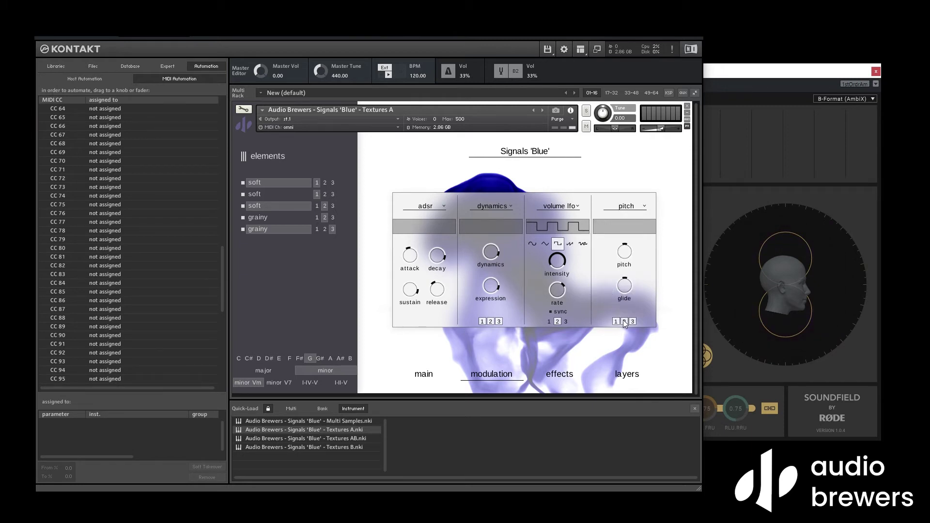
left_click_drag(626, 254, 625, 290)
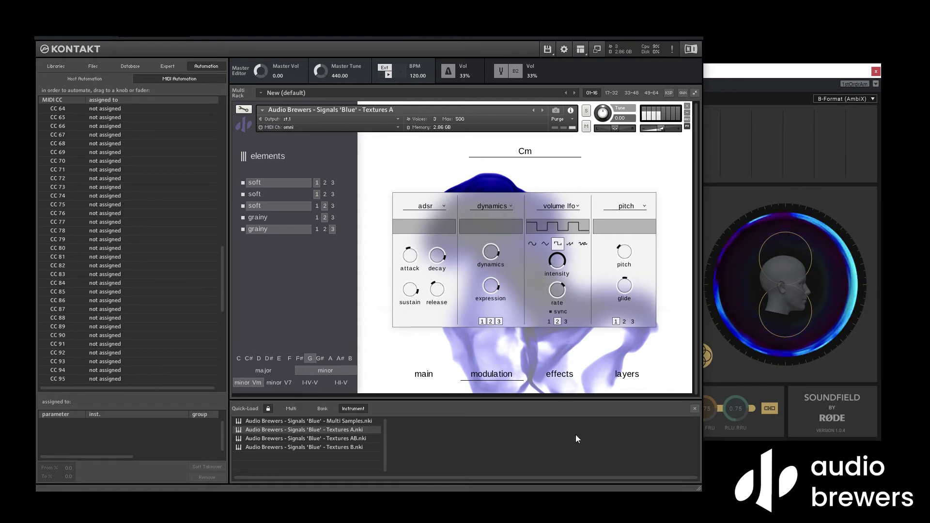
- Show the on-screen keyboard and replace the adsr modulator with a synced gate on layer 3 only, using alternating steps and high intensity
key("ctrl+f")
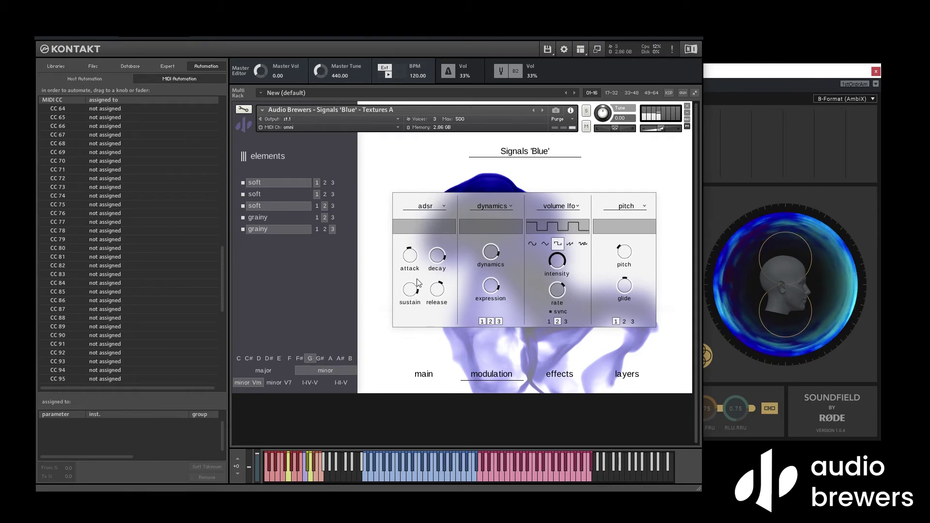
left_click(424, 207)
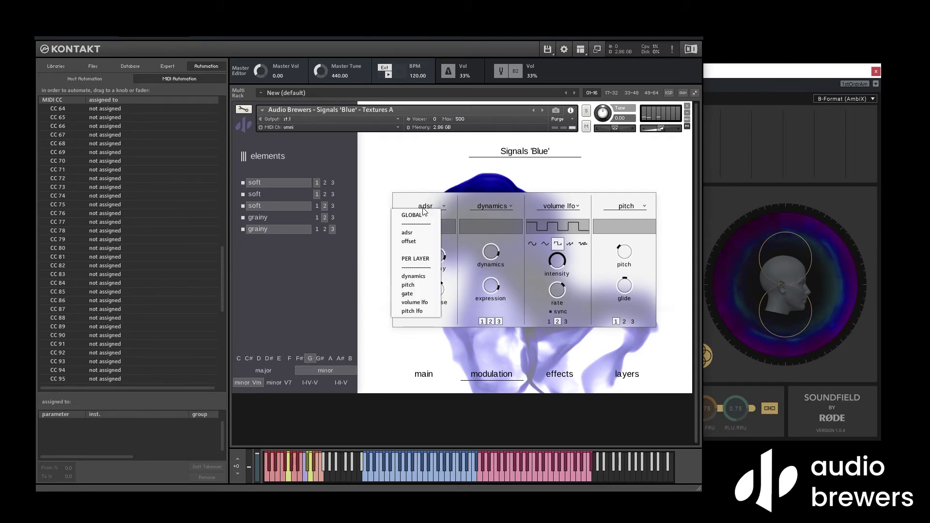
left_click(414, 293)
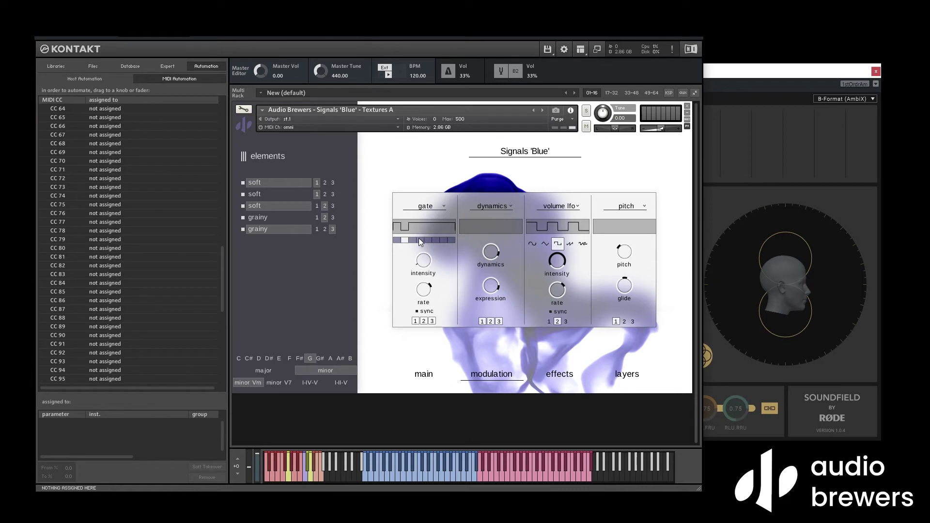
left_click_drag(427, 262, 418, 252)
left_click(417, 312)
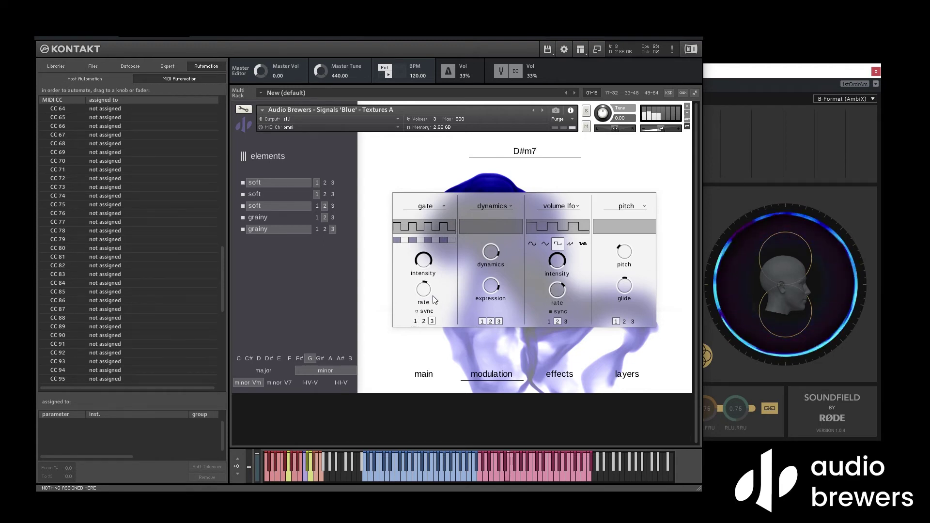
left_click(417, 311)
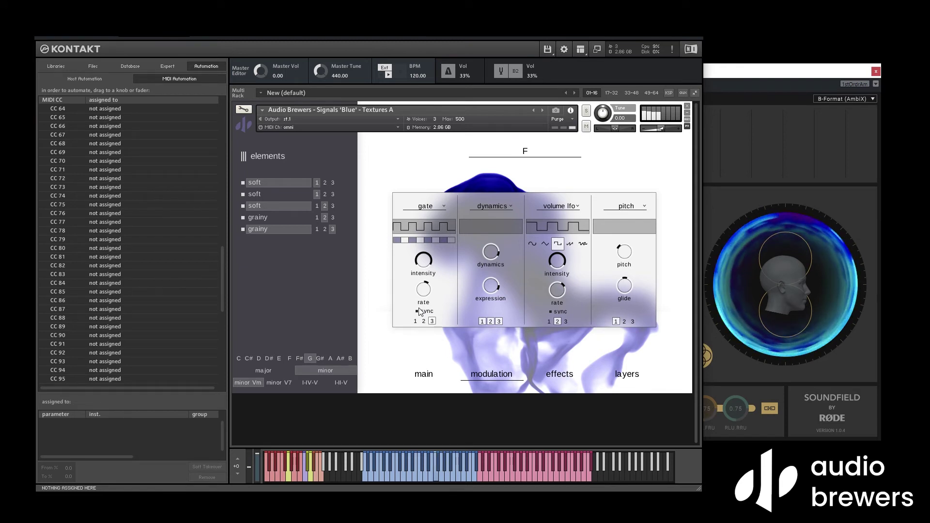
- Raise the volume of layer 1 in the layer mixer
left_click(556, 376)
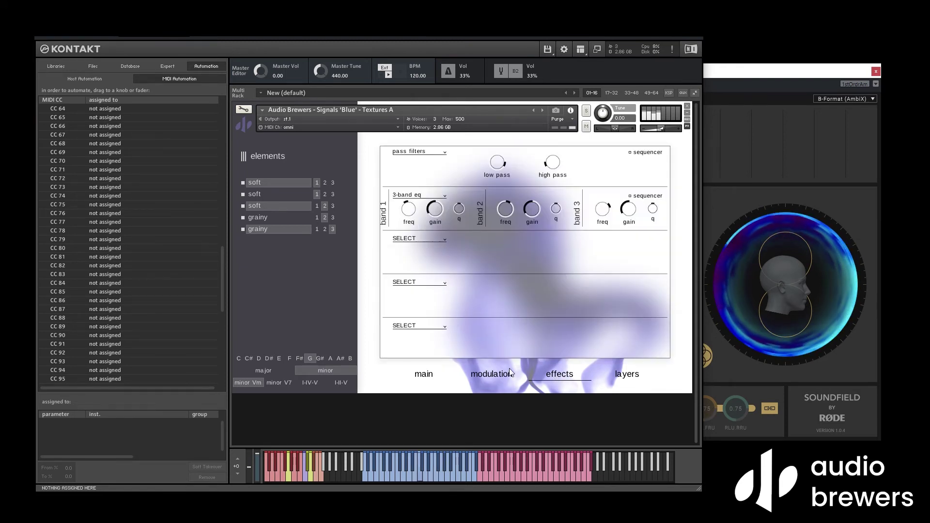
left_click(609, 374)
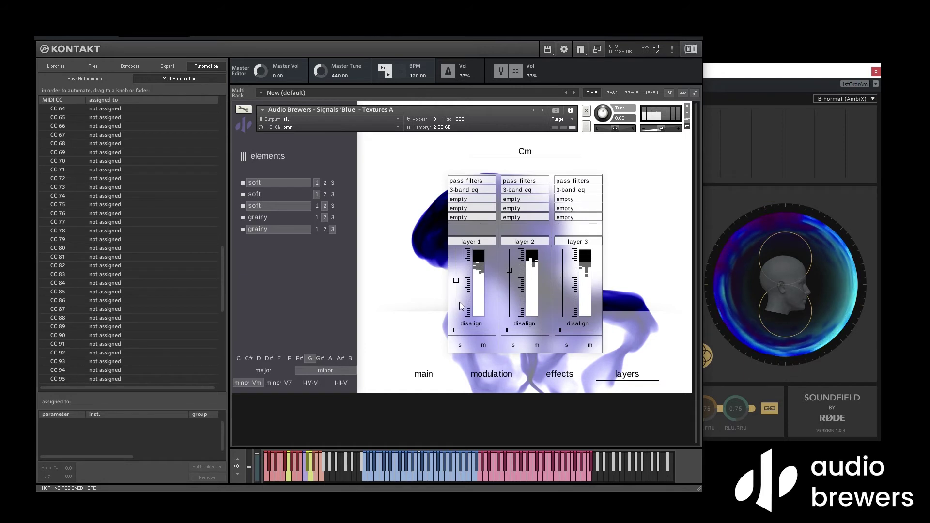
left_click_drag(456, 287, 450, 273)
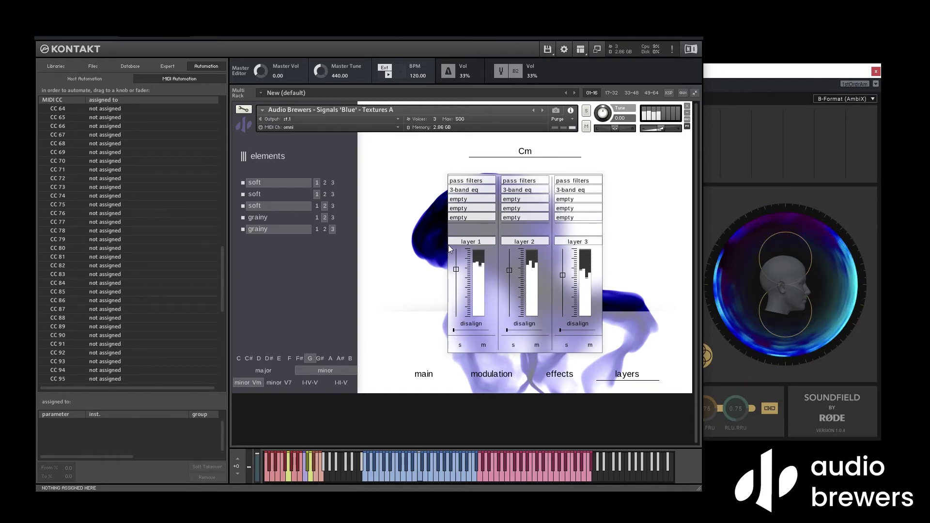
- Solo layer 3 to lower its volume, and leave no layer soloed
left_click(514, 344)
left_click(567, 344)
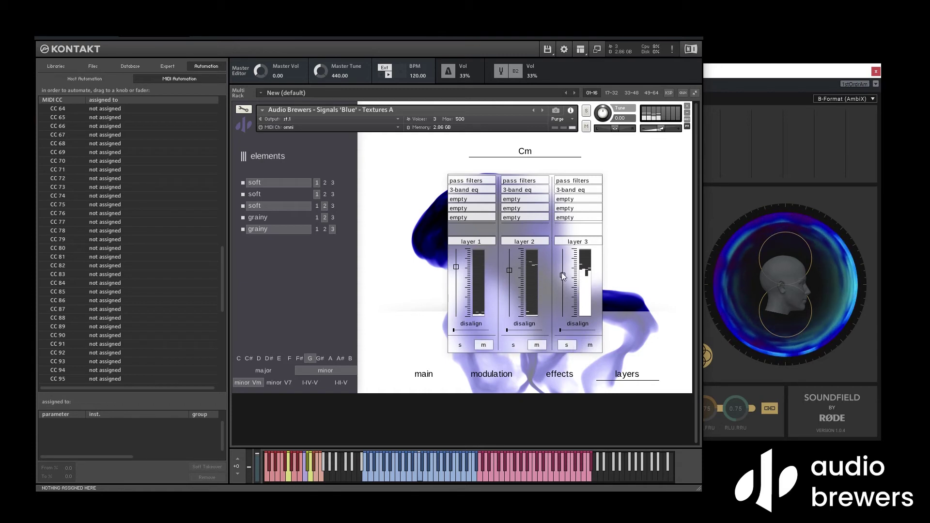
left_click(563, 345)
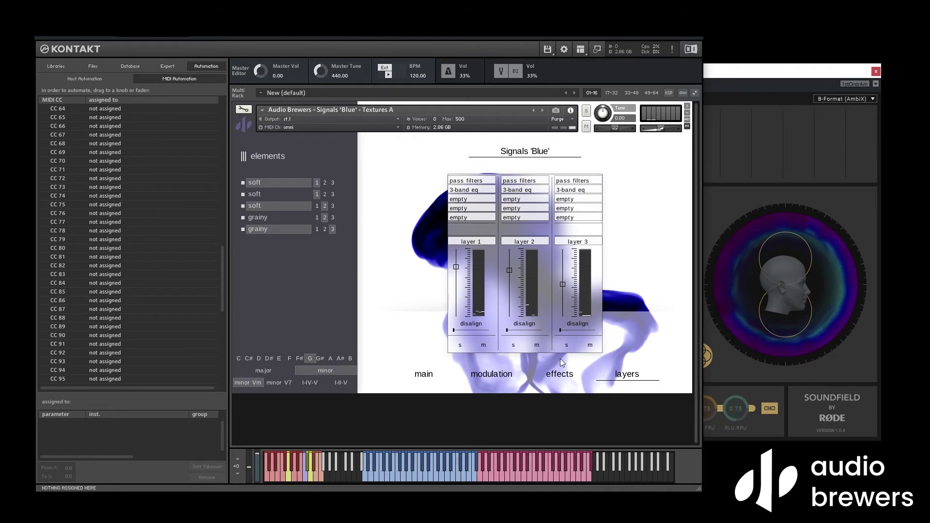
- Remove the 3-band eq and the pass filters from the effects, leaving all effect slots empty
left_click(559, 378)
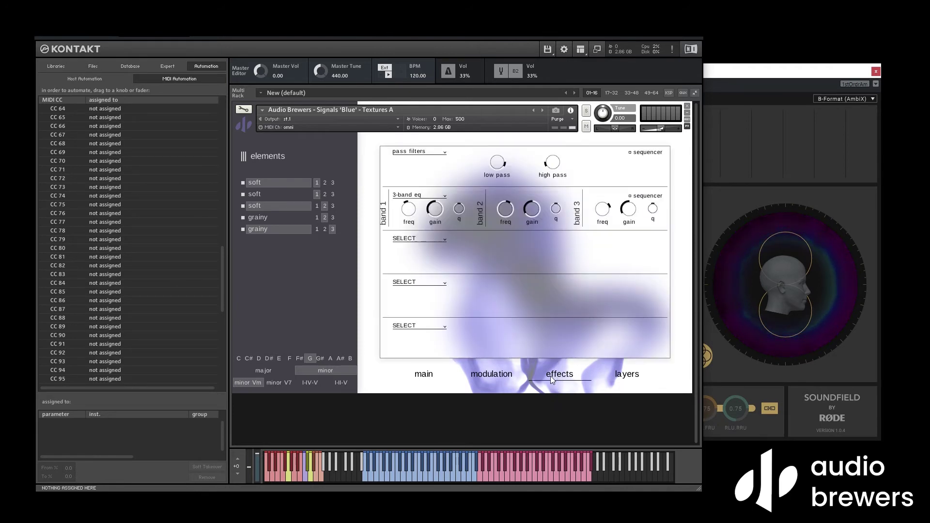
left_click(417, 197)
left_click(417, 203)
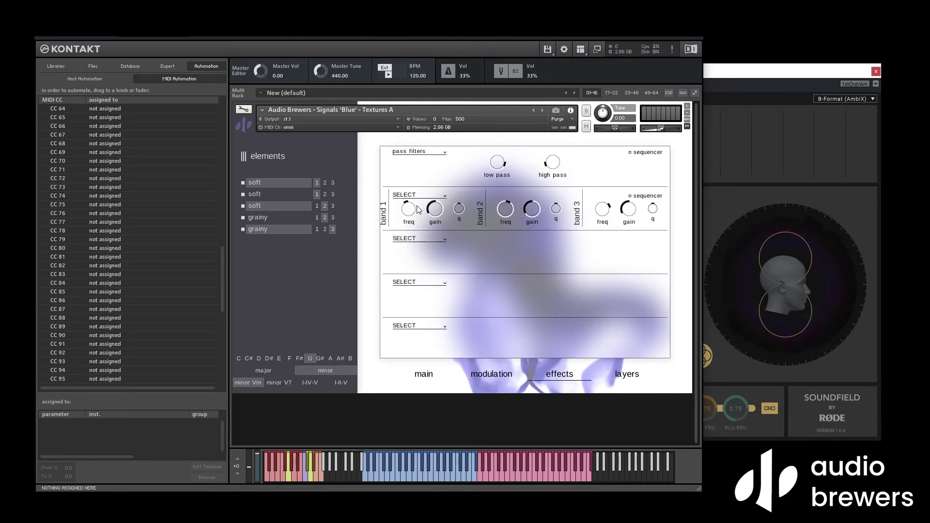
left_click(436, 152)
left_click(434, 160)
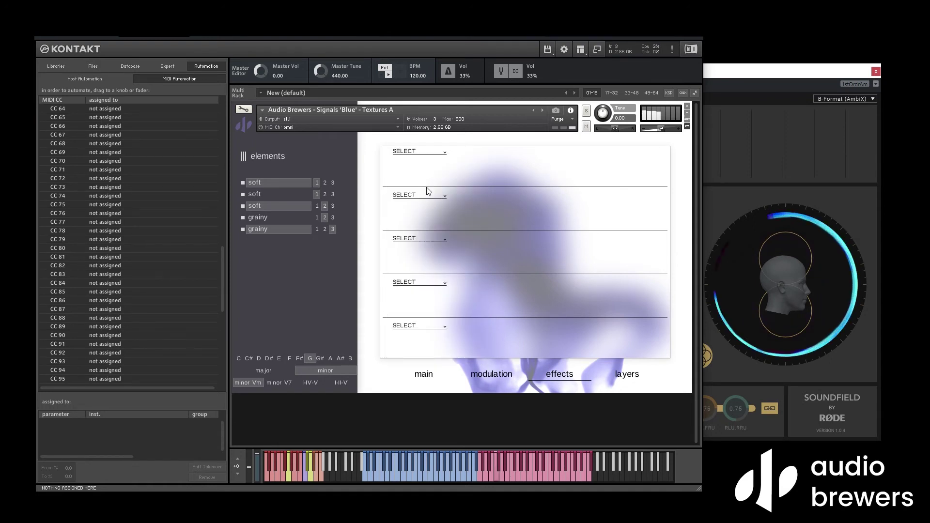
- Check the layers' emptied effect slots, and add a reverb in the first slot with a longer decay
left_click(628, 377)
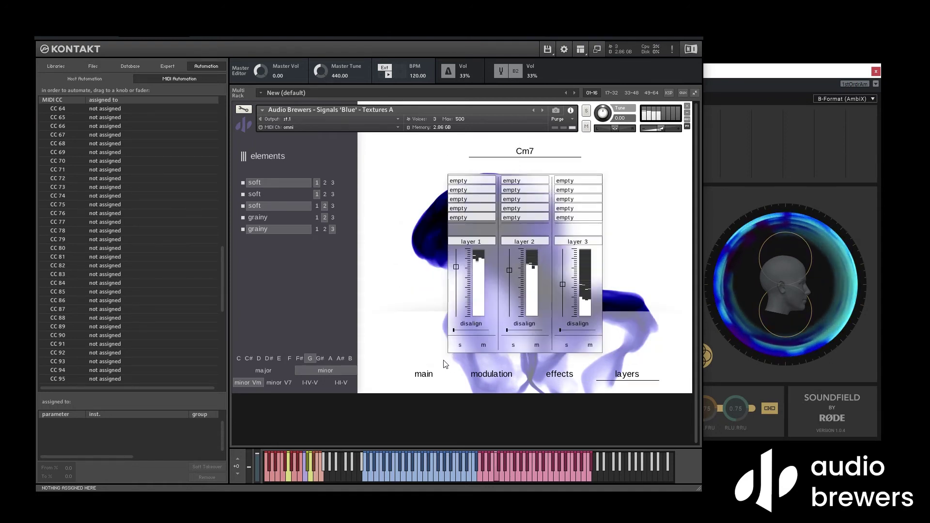
left_click(559, 378)
left_click(415, 153)
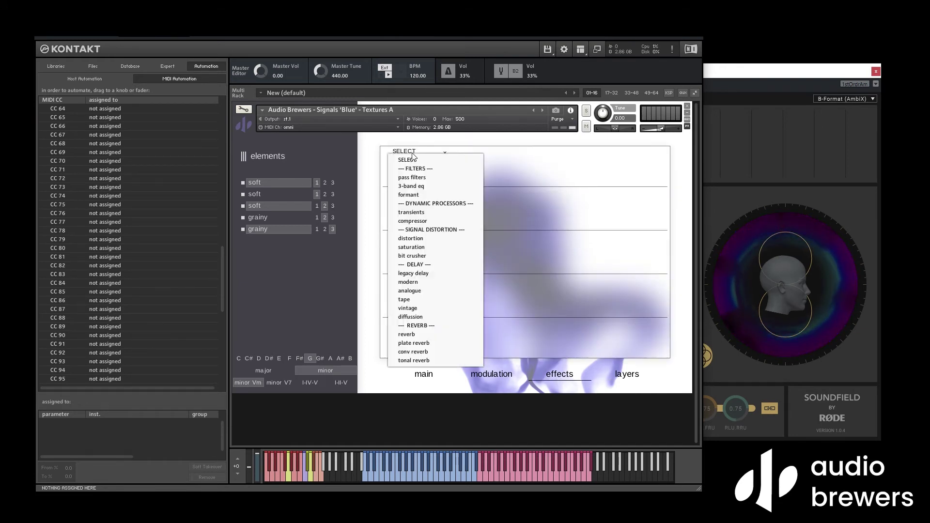
left_click(433, 334)
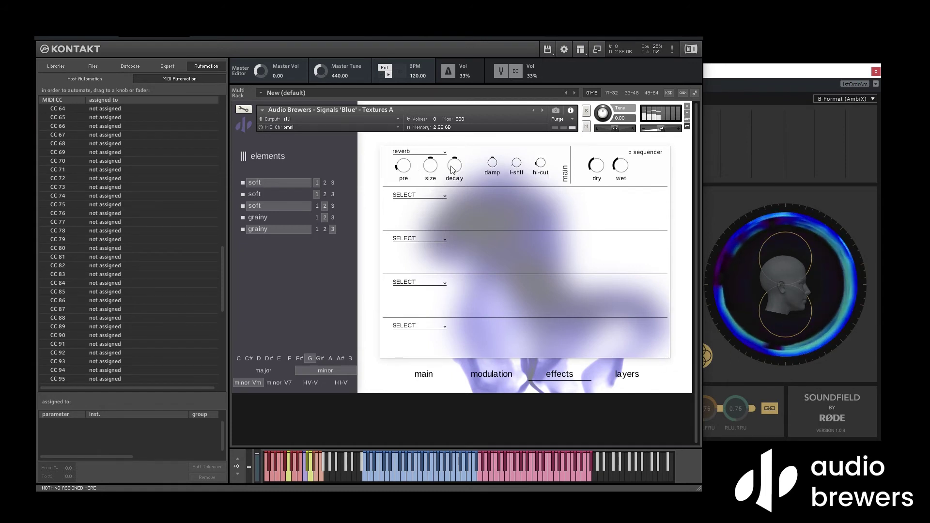
left_click_drag(451, 169, 457, 139)
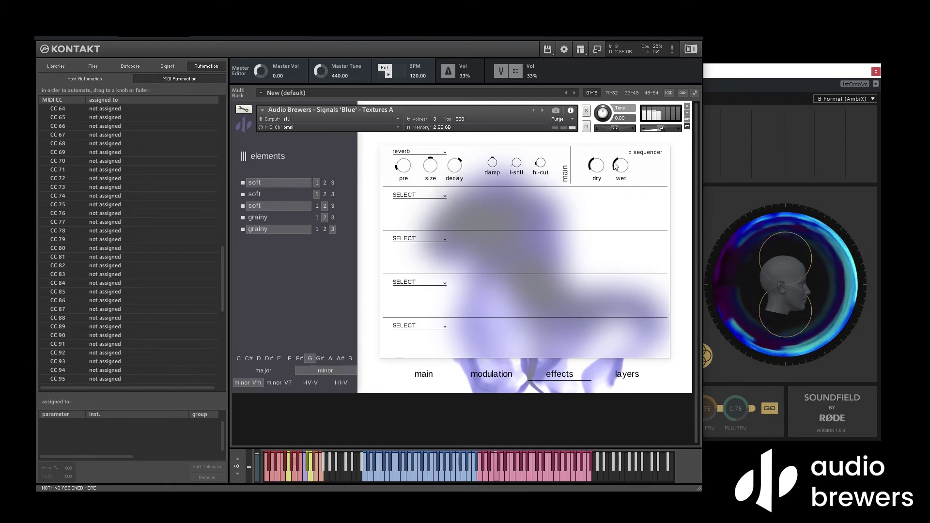
- Solo layer 1 and switch the solo to layer 2, and add a legacy delay in the second effect slot with slightly more feedback
left_click(631, 376)
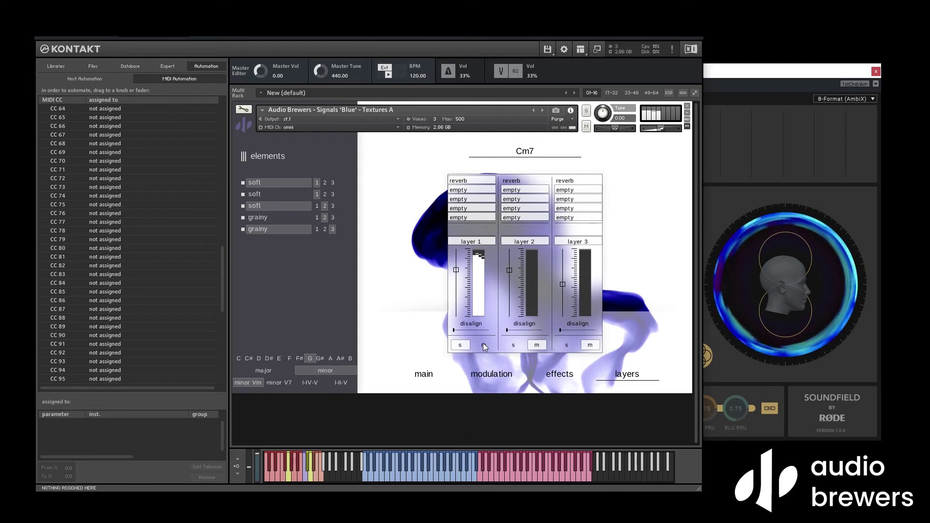
left_click(513, 345)
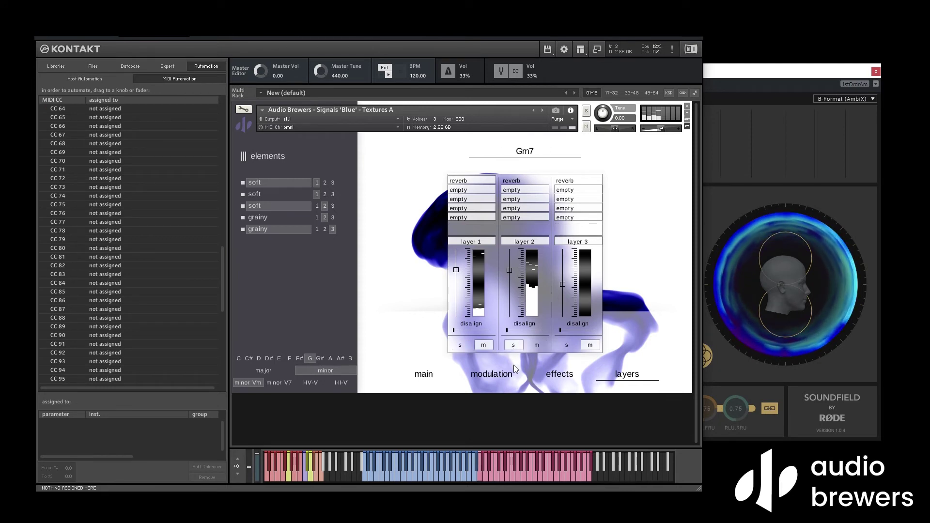
left_click(559, 376)
left_click(414, 196)
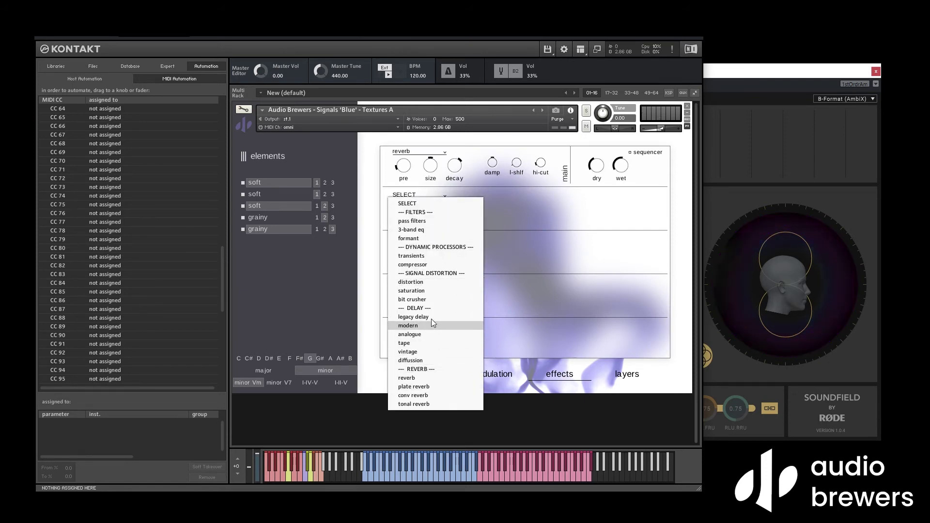
left_click(431, 318)
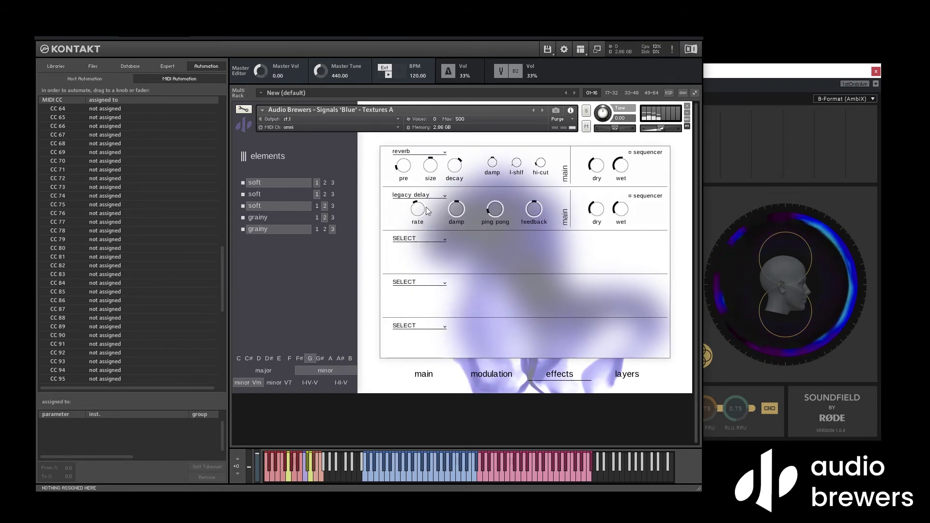
mouse_move(409, 223)
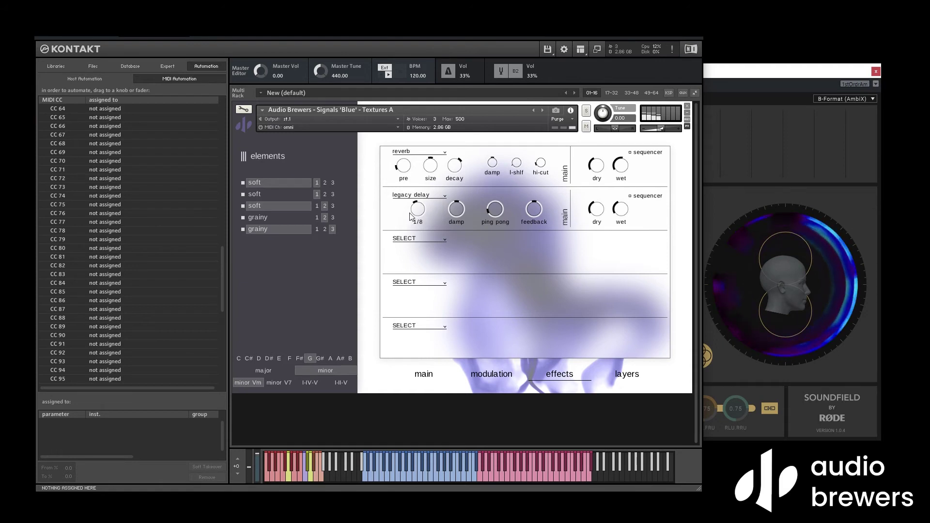
left_click_drag(533, 211, 542, 213)
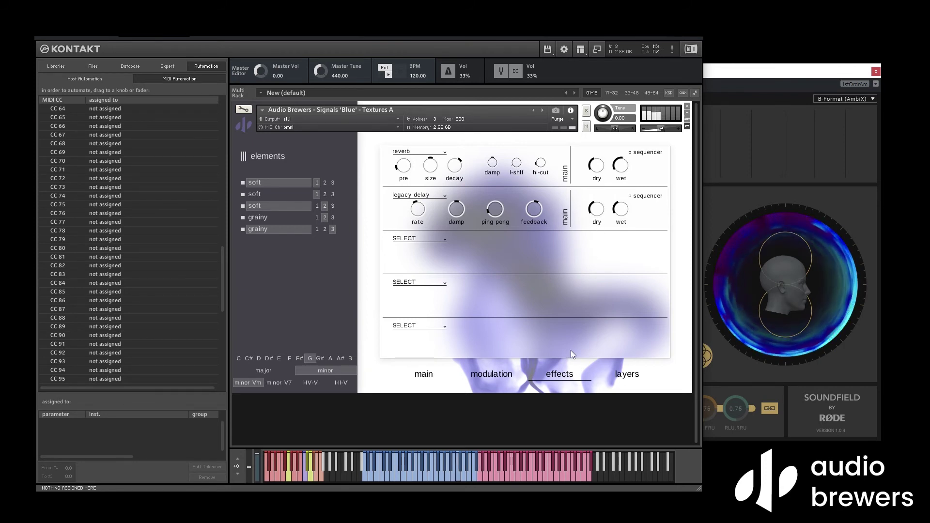
- Lower the volume of layer 1 slightly and the volume of layer 2 a little more
left_click(627, 380)
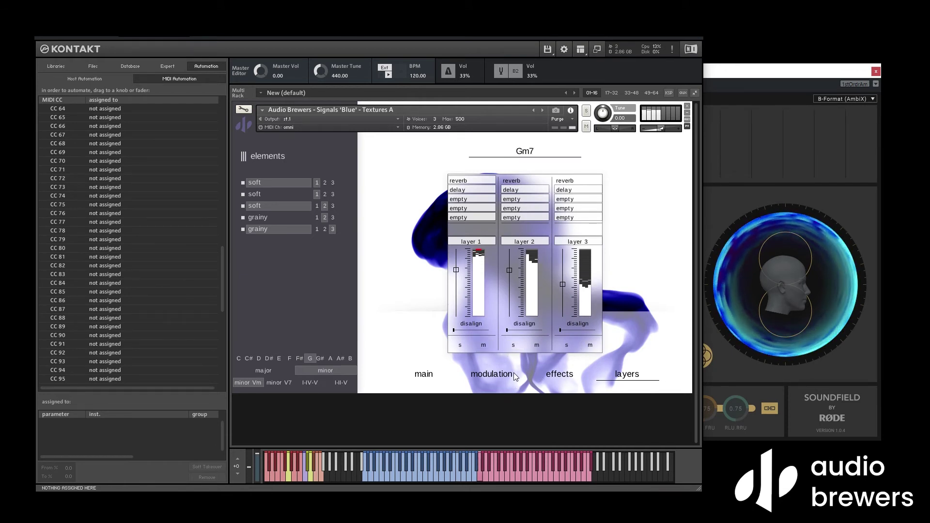
mouse_move(452, 273)
left_mouse_down()
mouse_move(455, 287)
mouse_move(454, 274)
left_mouse_up()
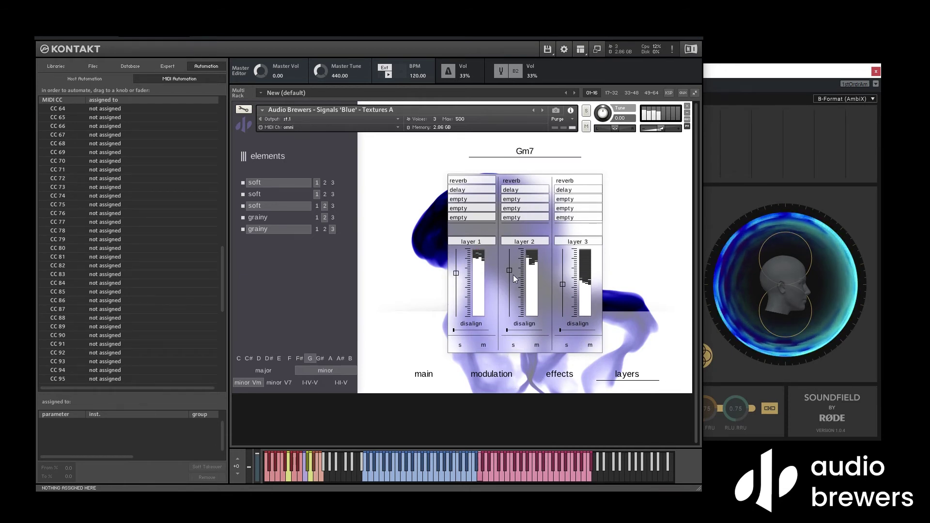
left_click_drag(509, 294, 509, 298)
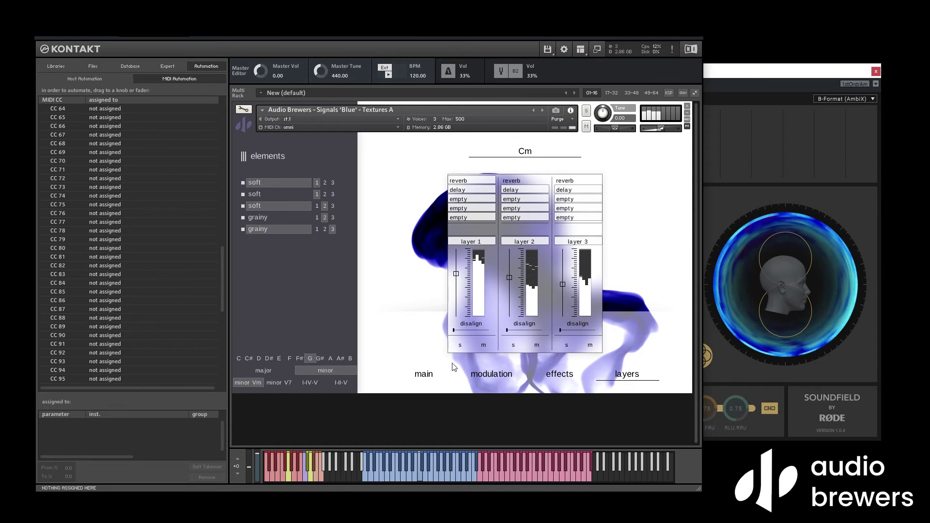
left_click(565, 382)
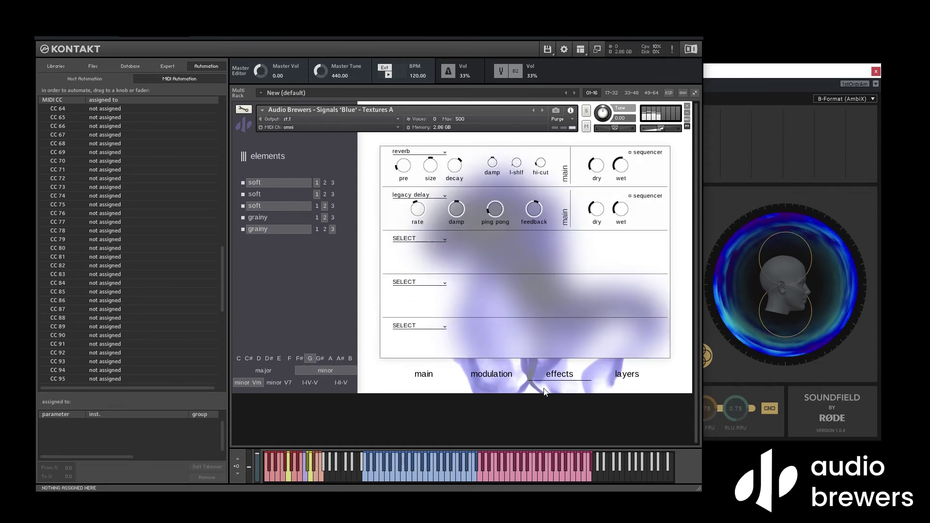
left_click(501, 377)
left_click(561, 380)
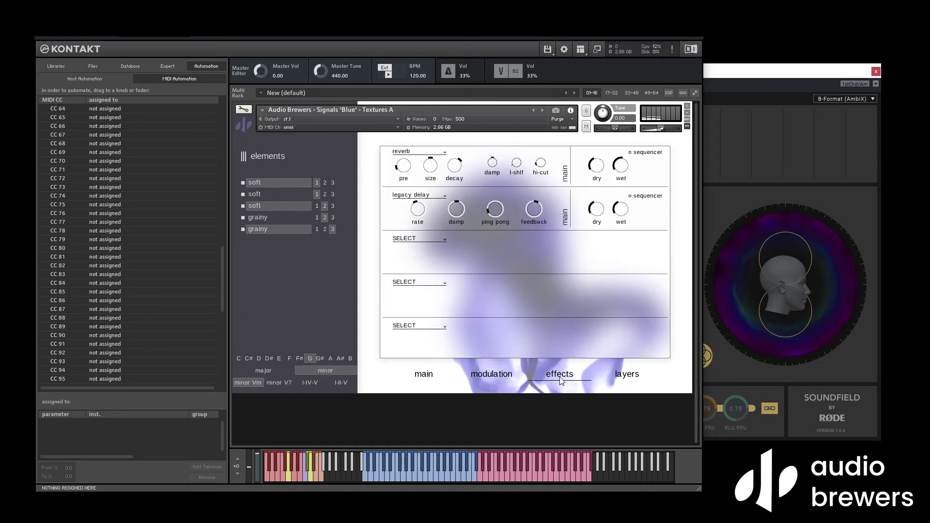
- Audition layer 2 and layer 3 in solo one after the other, and leave no layer soloed
left_click(609, 377)
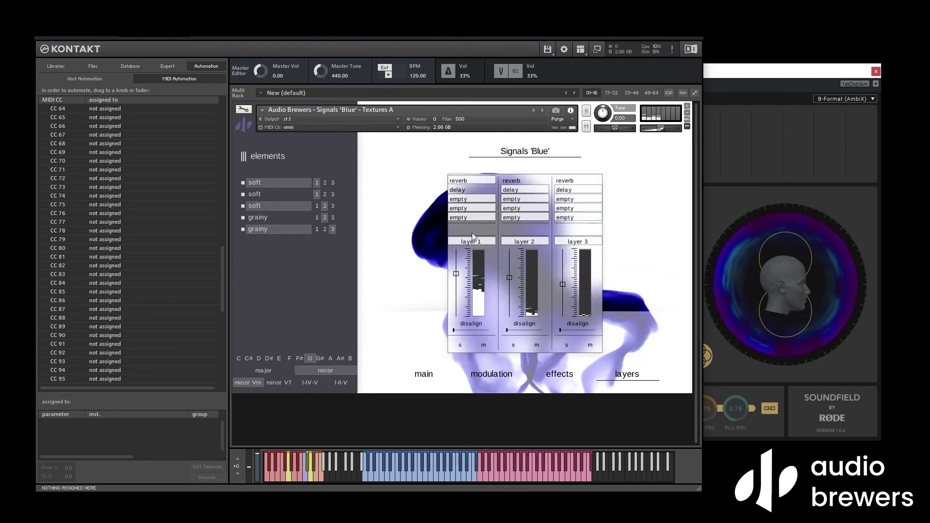
left_click(513, 342)
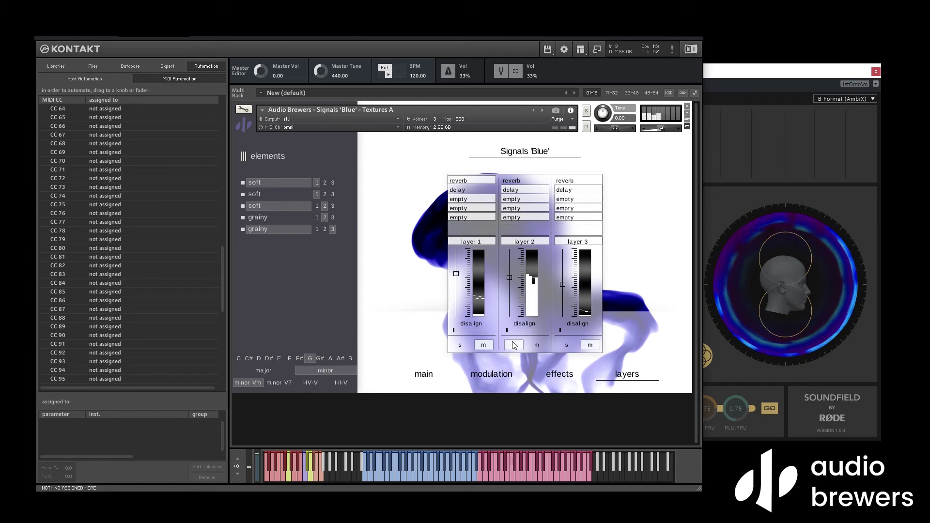
left_click(565, 345)
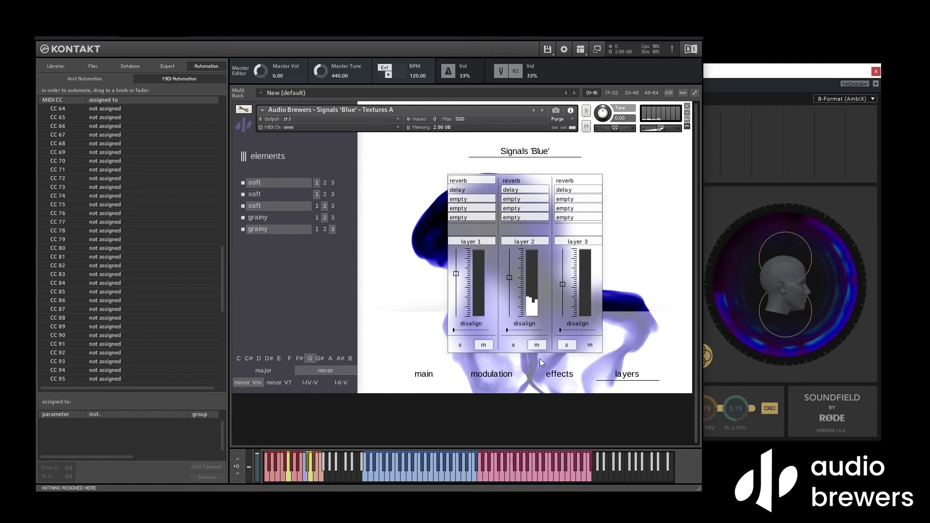
left_click(563, 345)
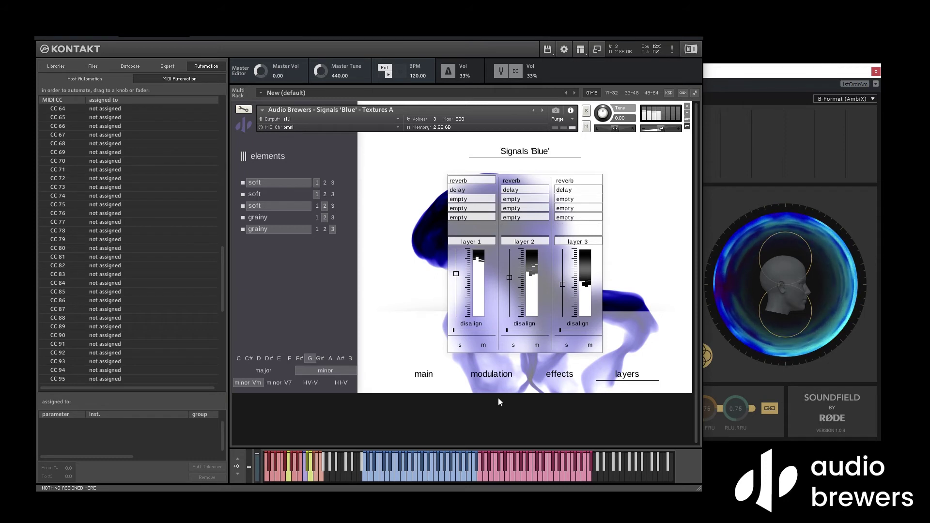
- Add pass filters in the third effect slot and check the effect lists of the three layers
left_click(559, 374)
left_click(411, 239)
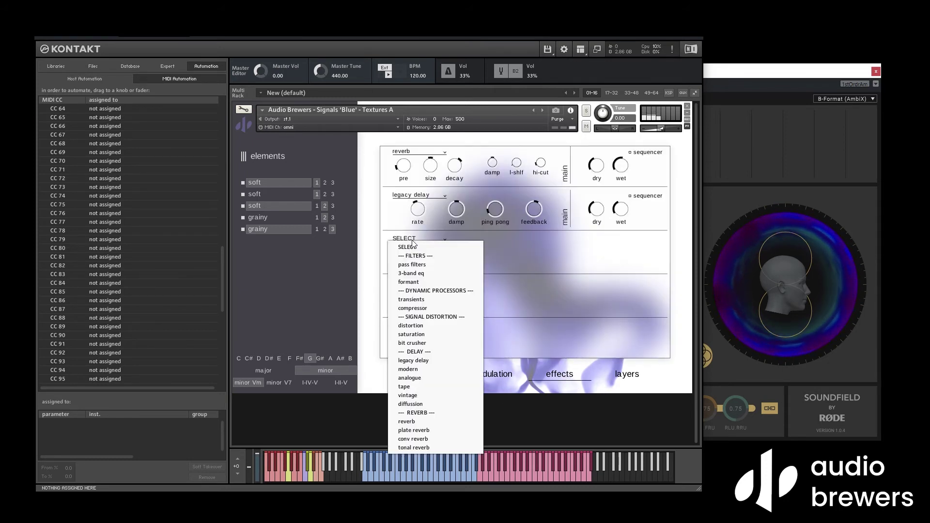
left_click(421, 264)
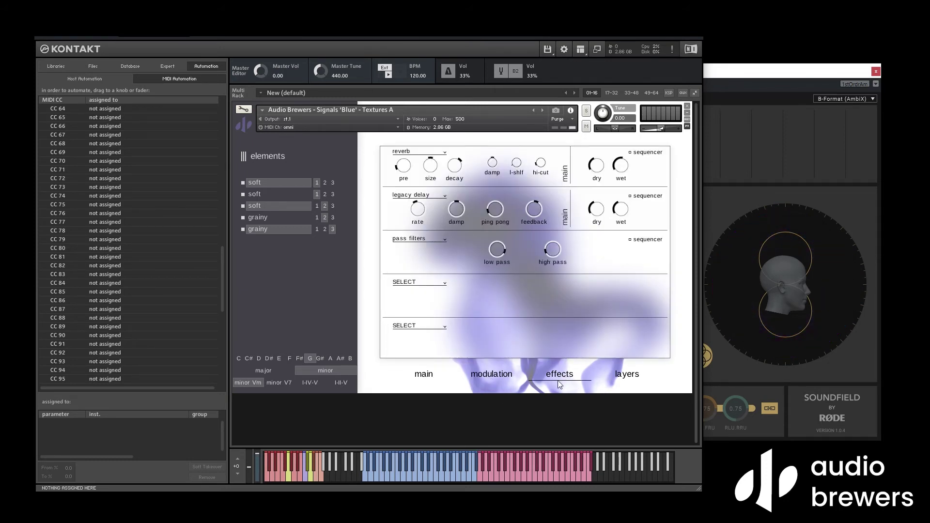
left_click(627, 376)
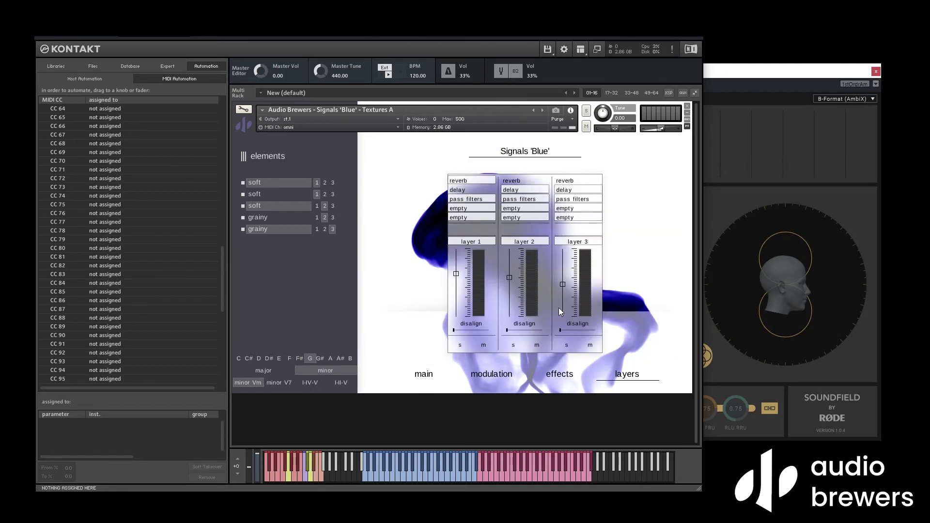
- Try out the low pass of the pass filters and assign it to the first assignable knob of the main view
left_click(562, 377)
left_click_drag(502, 251, 487, 176)
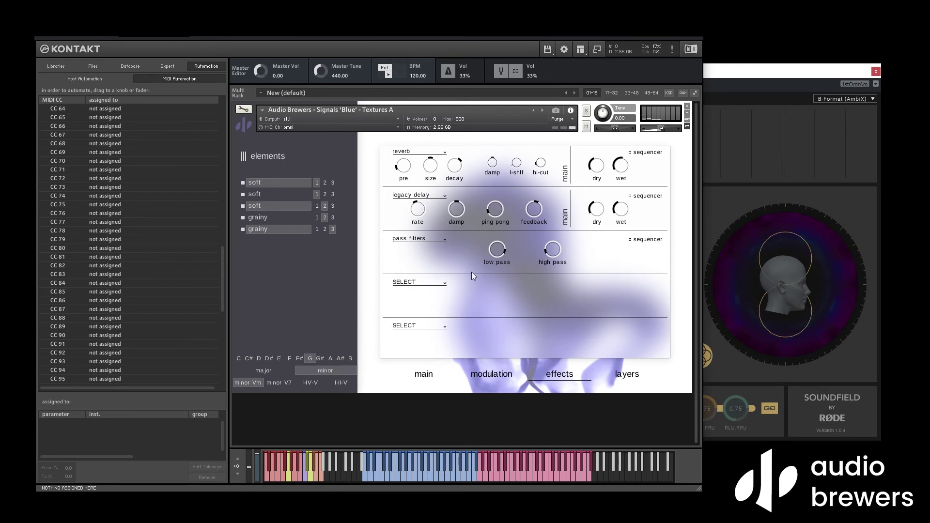
right_click(499, 250)
left_click(524, 248)
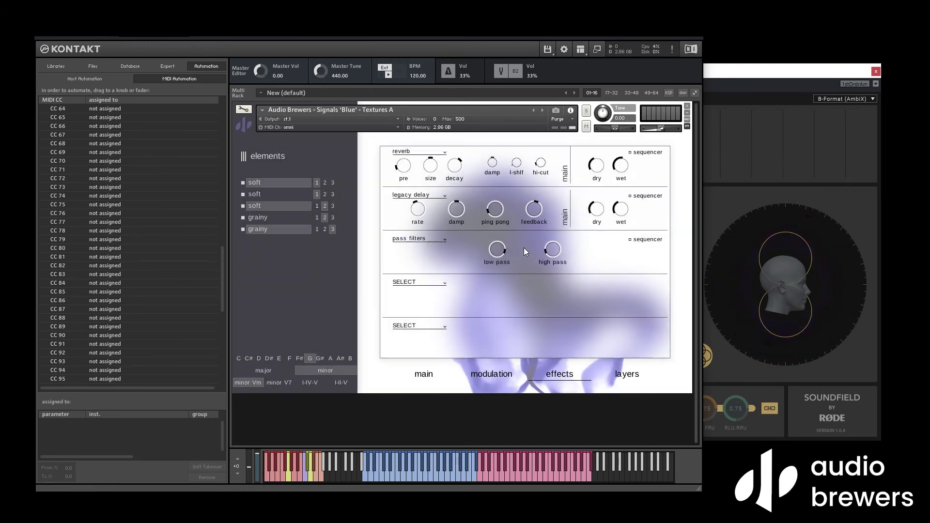
left_click(427, 376)
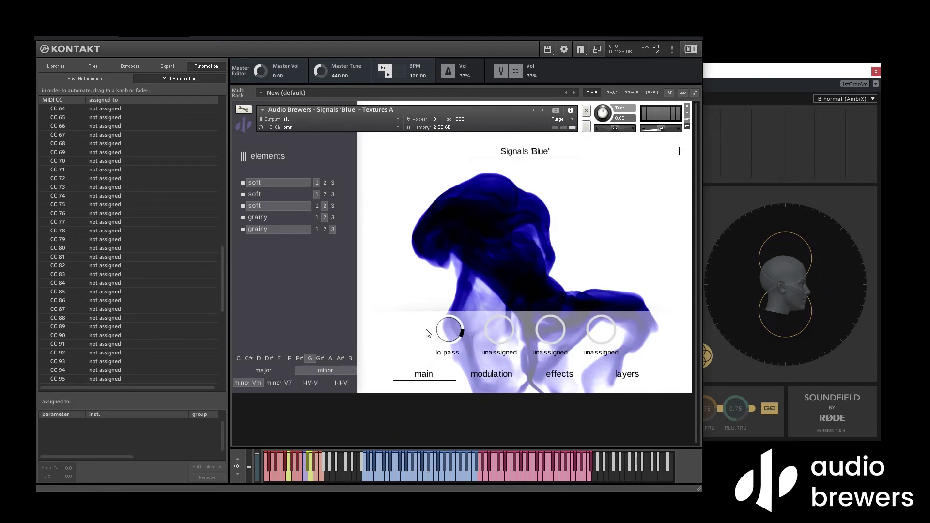
- Assign the reverb's wet level to the second assignable knob of the main view
left_click(558, 377)
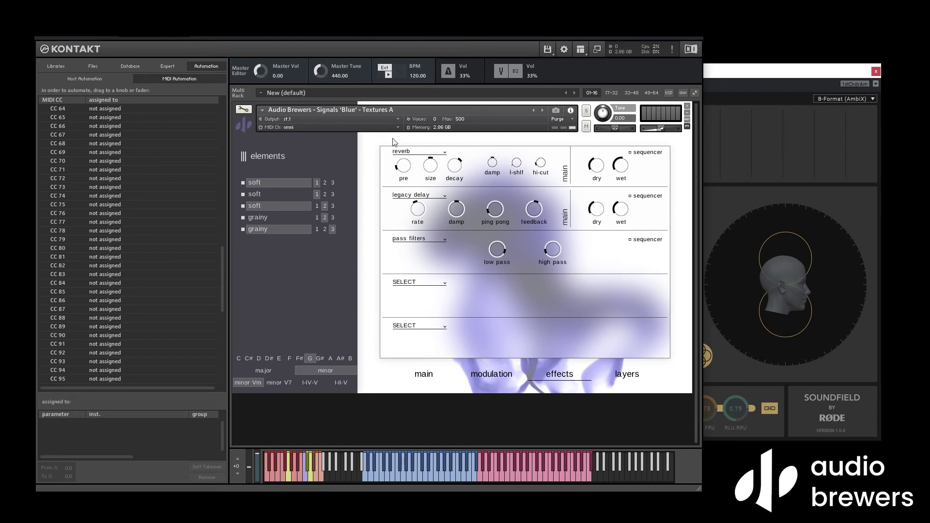
right_click(622, 166)
left_click(618, 179)
- Audition layer 3 briefly in solo among the layers, and leave no layer soloed
left_click(623, 374)
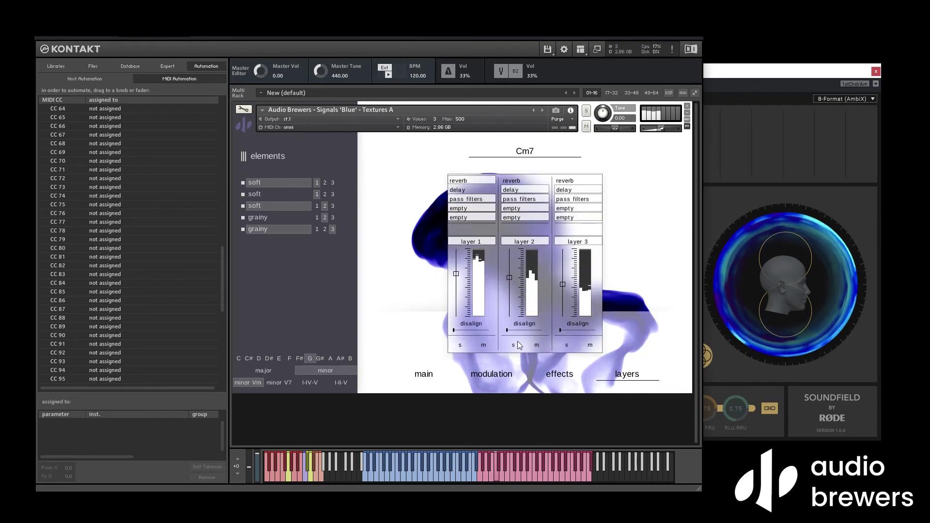
left_click(565, 347)
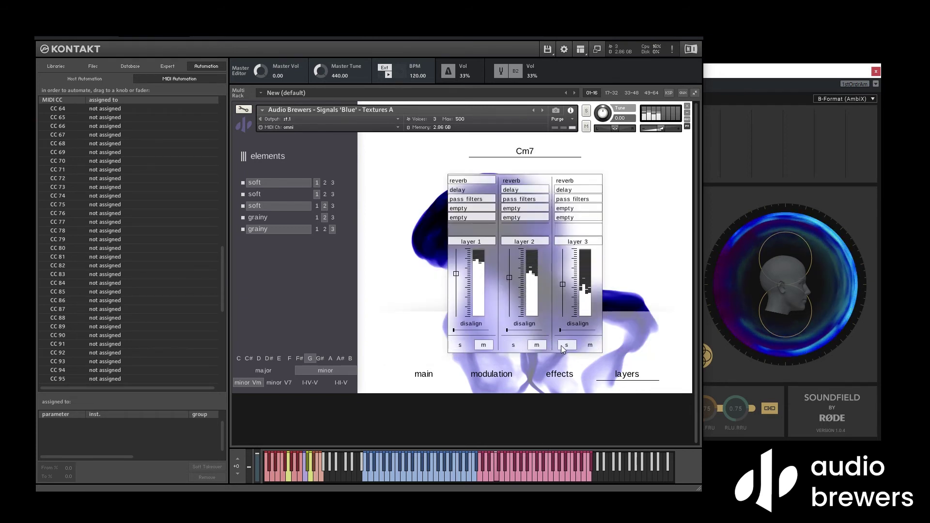
left_click(561, 345)
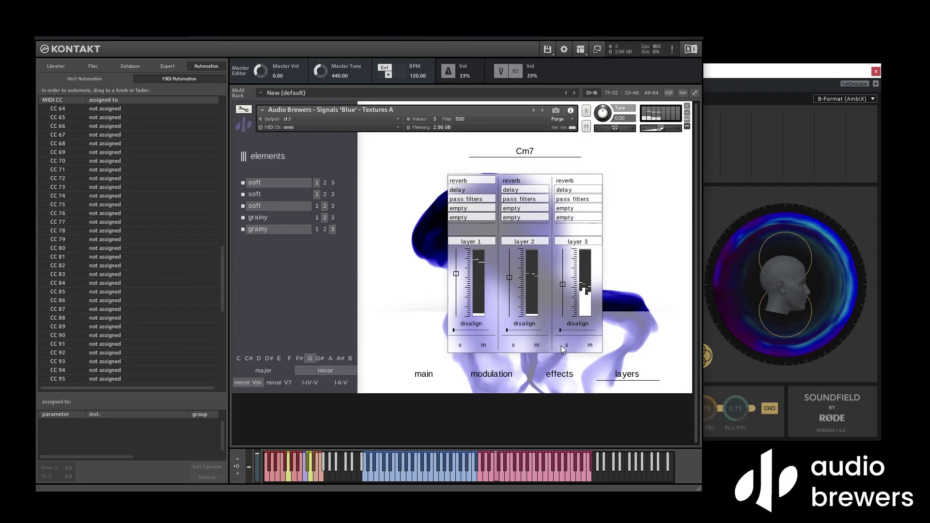
- Assign the volumes of layer 1 and layer 3 to the third and fourth assignable knobs of the main view
right_click(456, 274)
left_click(559, 290)
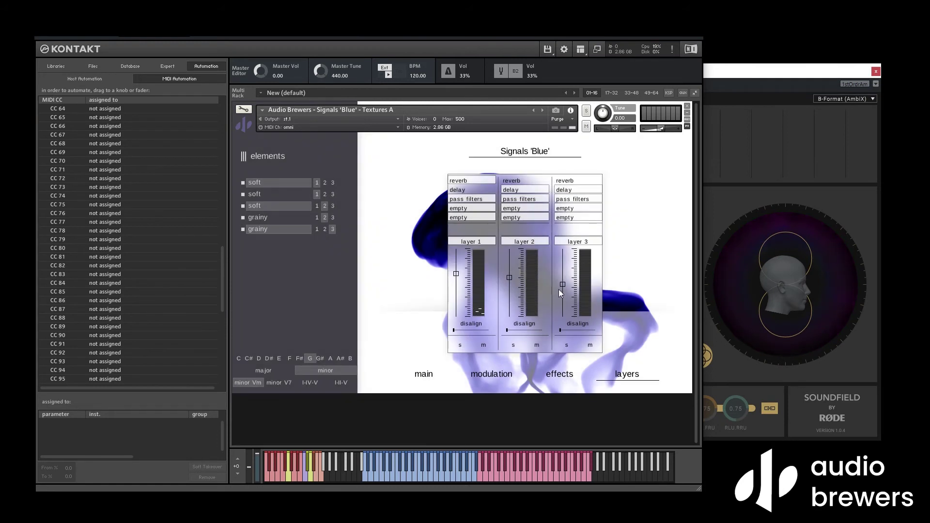
right_click(563, 285)
left_click(574, 306)
left_click(424, 374)
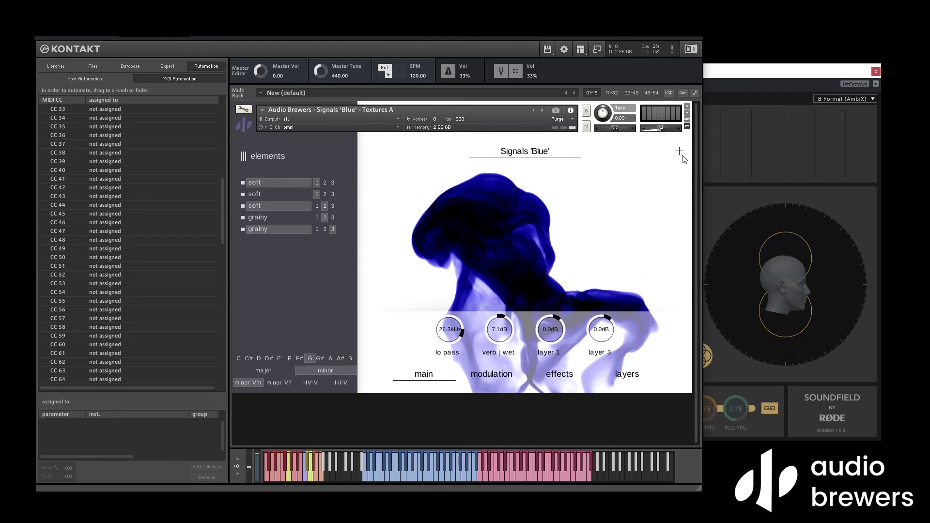
- Open the XY pad and record a movement that controls layer 1 on X and layer 3 on Y
left_click(680, 152)
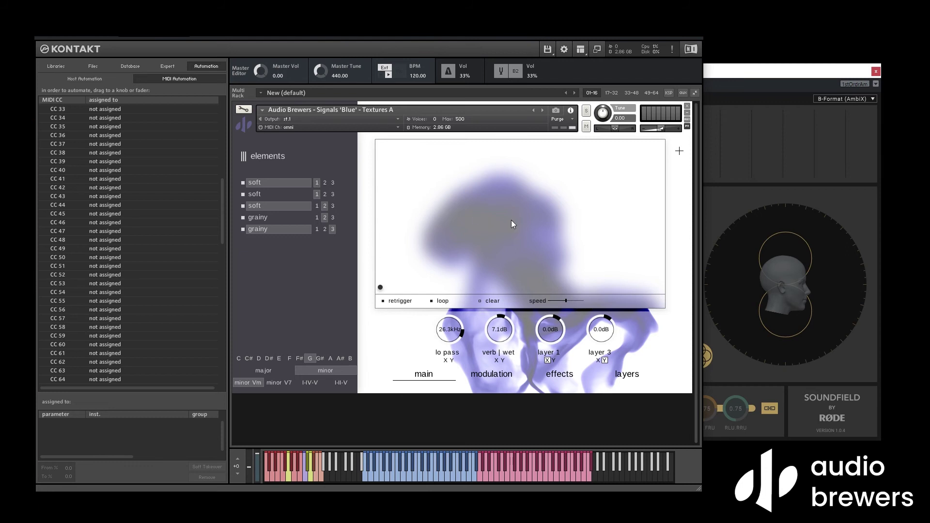
mouse_move(511, 221)
left_mouse_down()
mouse_move(571, 269)
mouse_move(614, 263)
mouse_move(594, 208)
mouse_move(541, 180)
mouse_move(479, 174)
mouse_move(462, 200)
mouse_move(515, 216)
left_mouse_up()
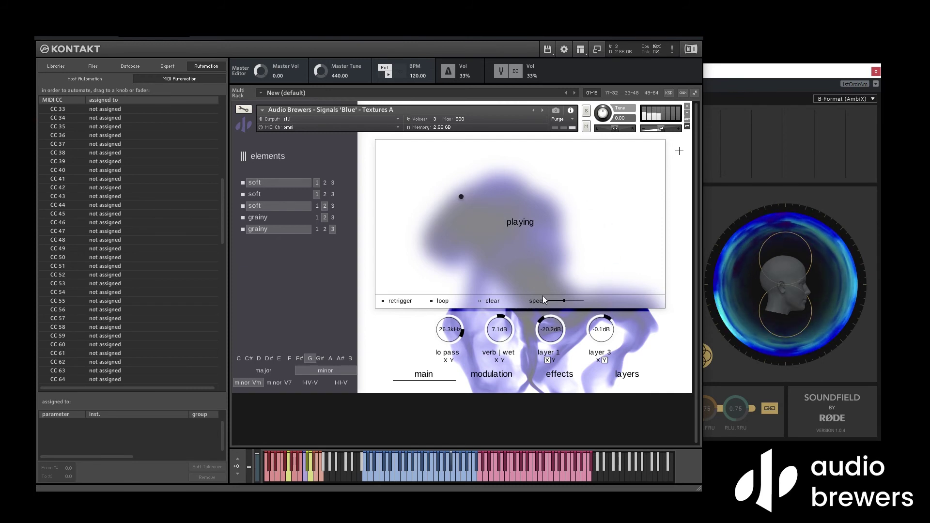
- Try the XY pad's loop and retrigger options, slowing the movement playback and raising its speed again
left_click(432, 301)
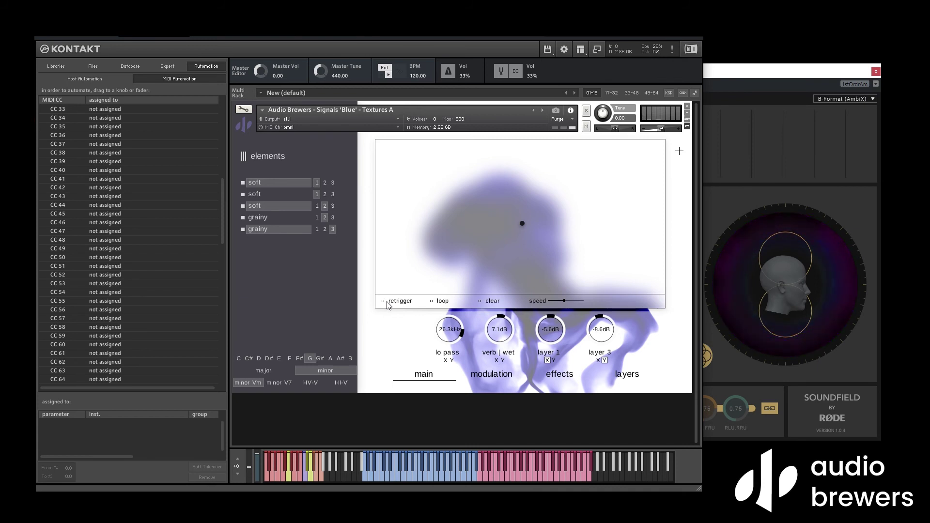
mouse_move(564, 301)
left_mouse_down()
mouse_move(581, 303)
mouse_move(553, 304)
left_mouse_up()
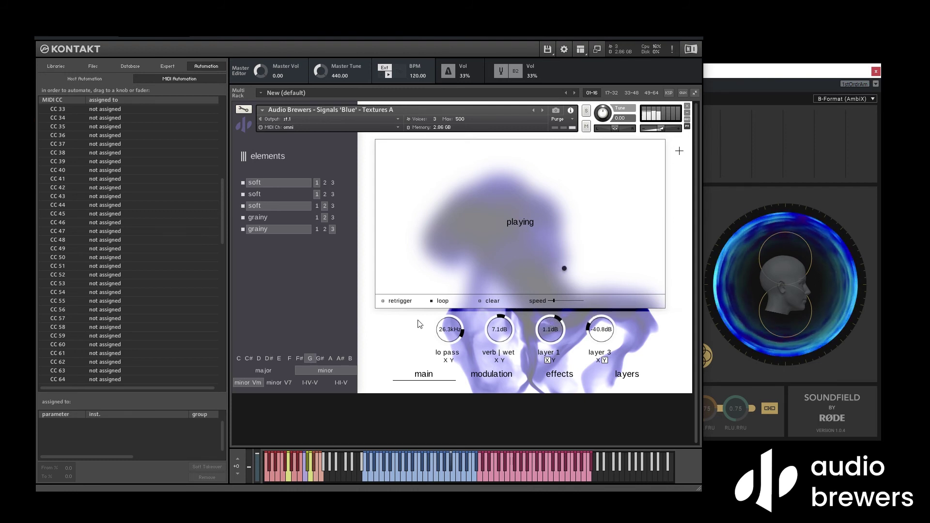
left_click(405, 302)
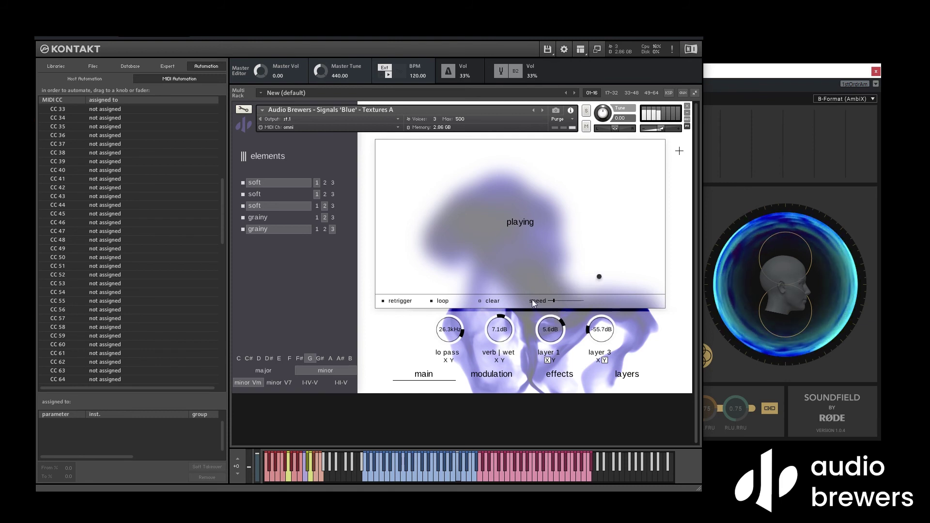
left_click_drag(557, 303, 573, 305)
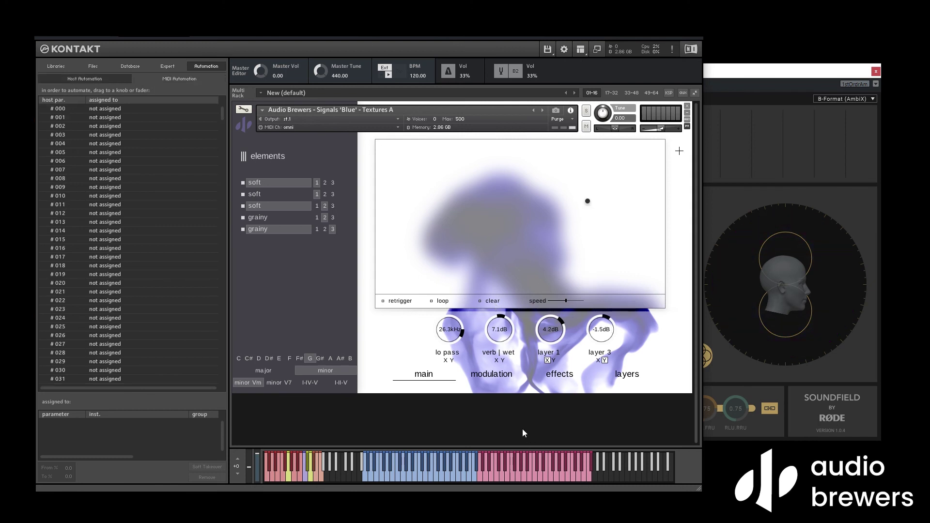
- Assign the pitch modulation's glide to the third main knob in place of layer 1
left_click(492, 378)
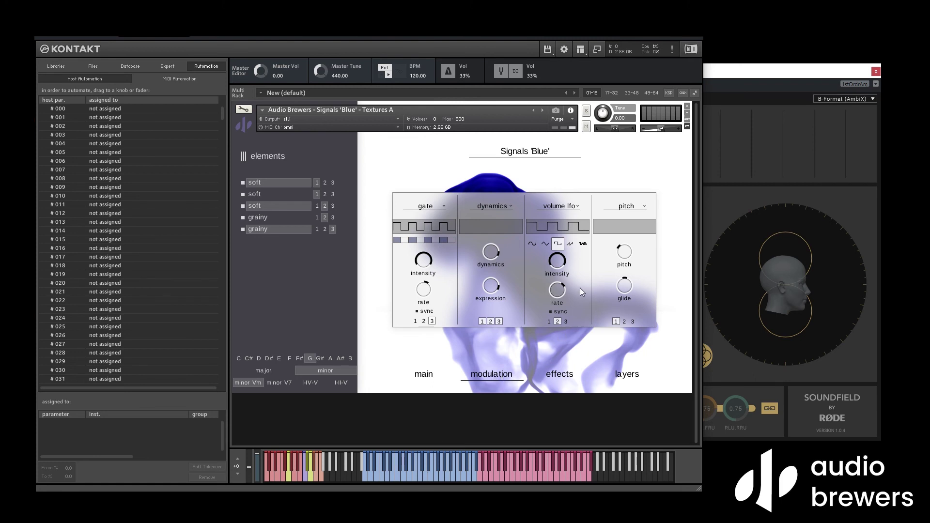
left_click(625, 287)
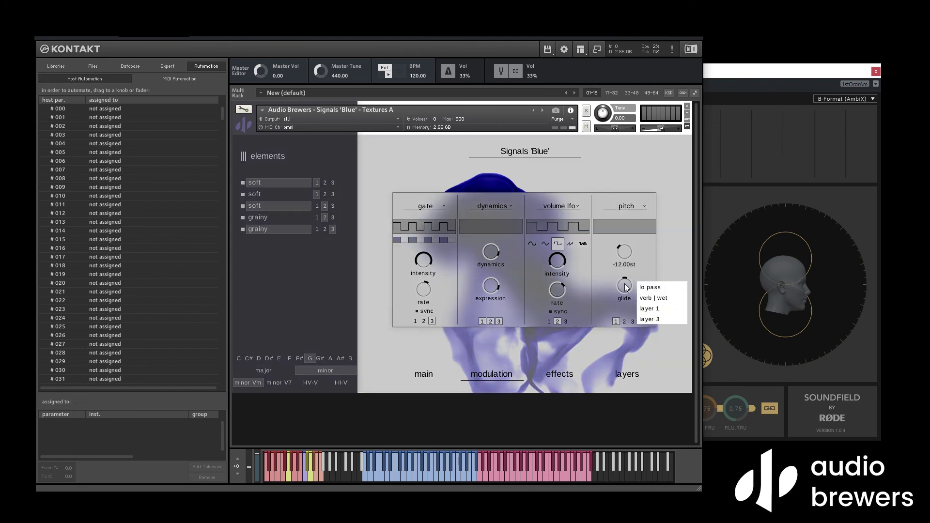
left_click(648, 310)
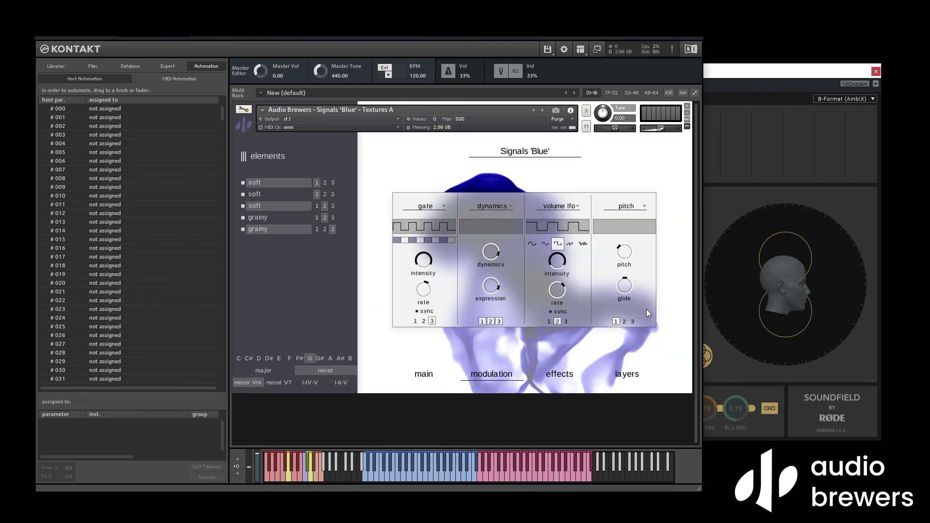
left_click(425, 378)
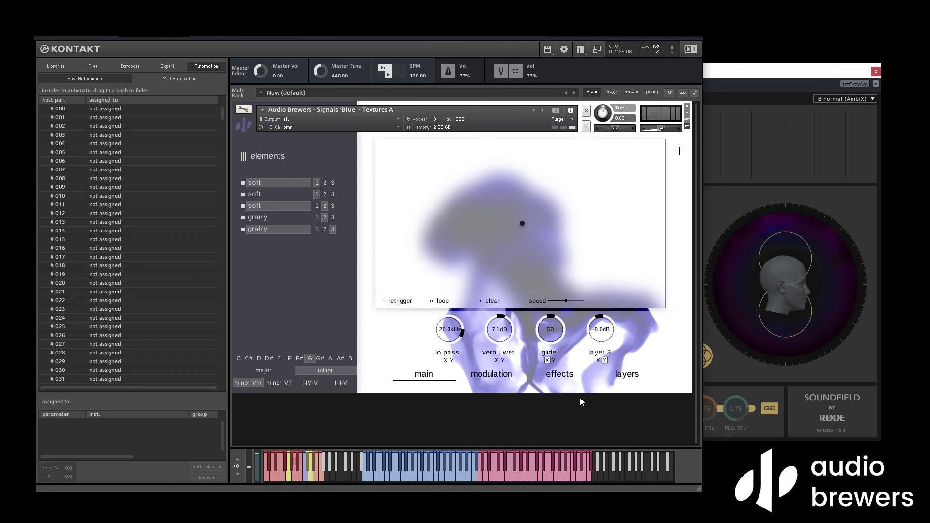
- Assign the gate's intensity to the fourth main knob in place of layer 3
left_click(510, 377)
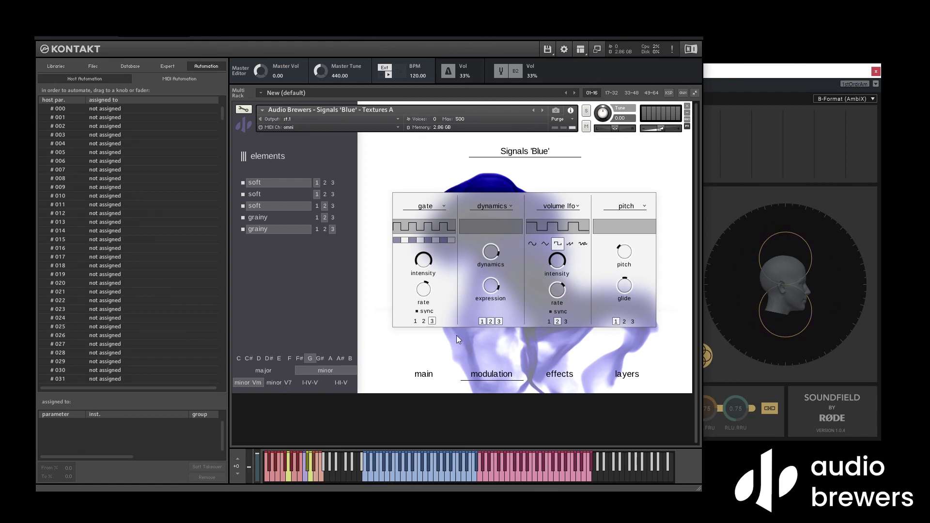
left_click(423, 265)
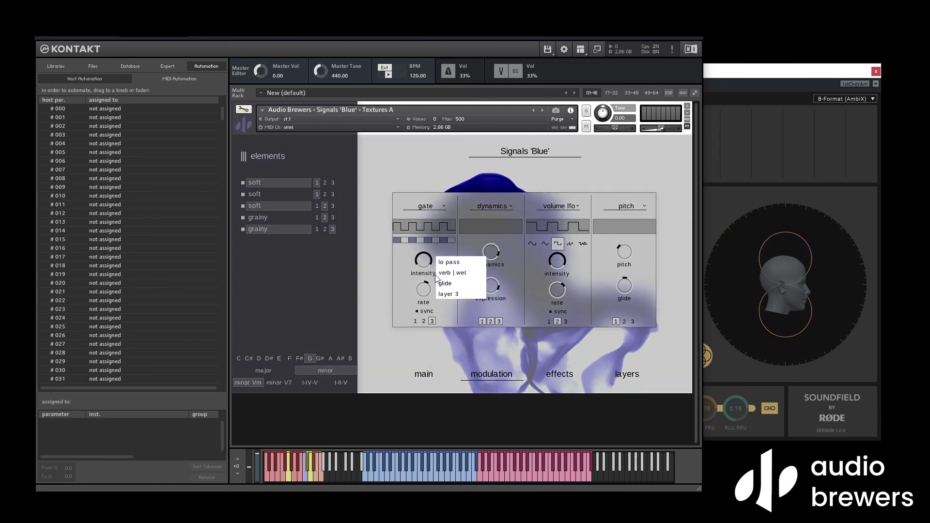
left_click(467, 293)
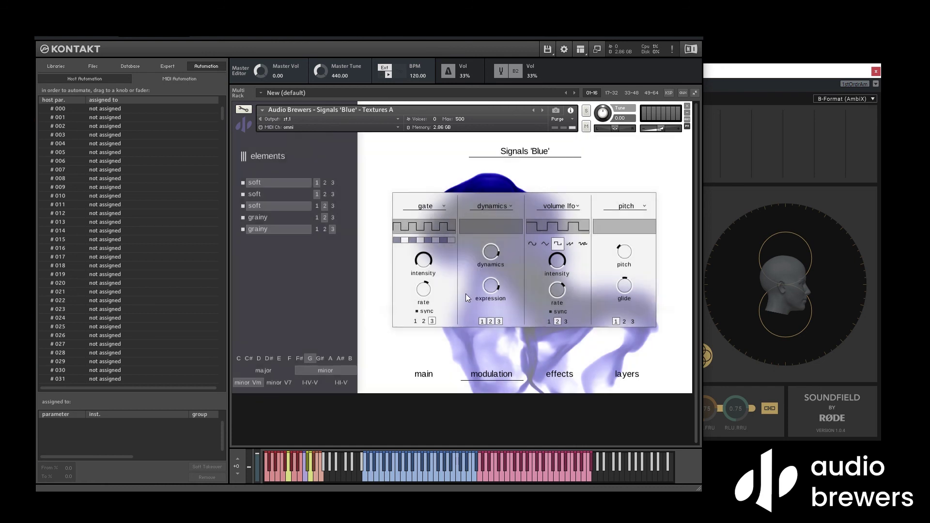
left_click(427, 377)
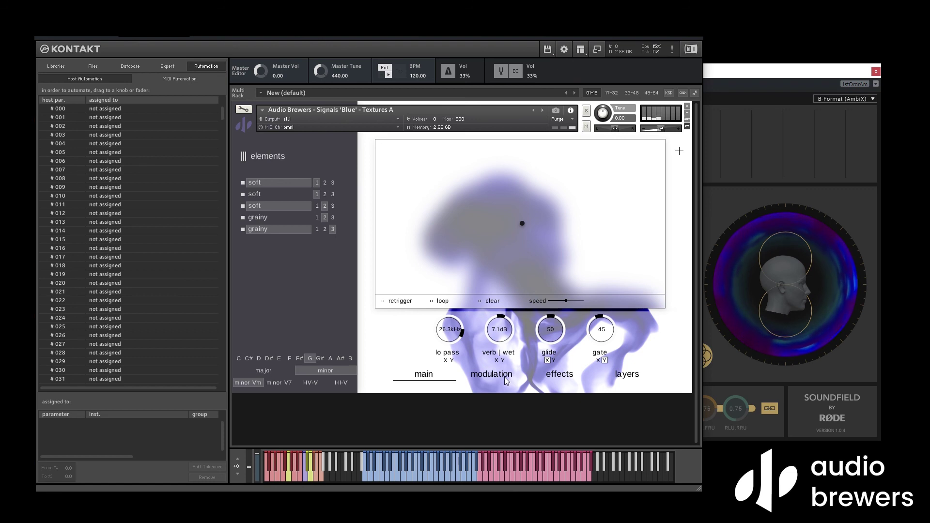
- Check the low pass filter's knob assignment, and link the lo pass knob to the XY pad's Y axis
left_click(562, 376)
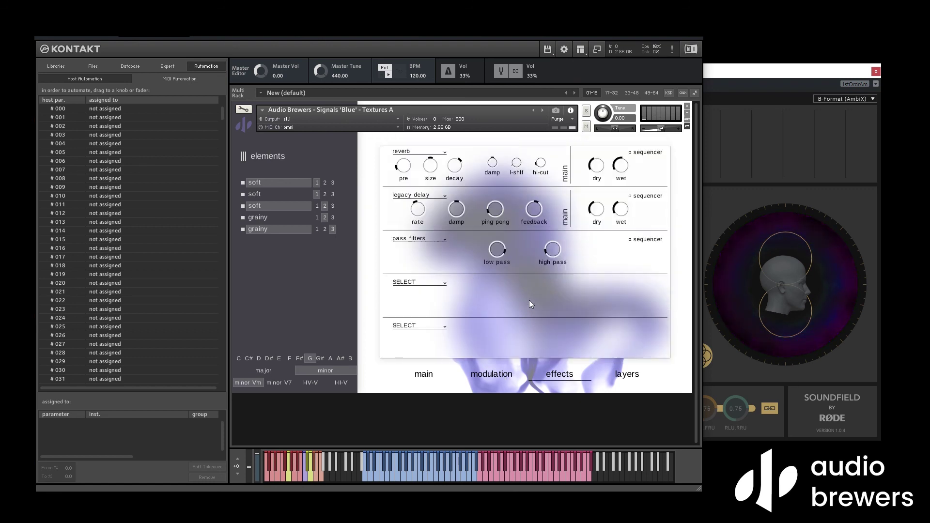
right_click(503, 252)
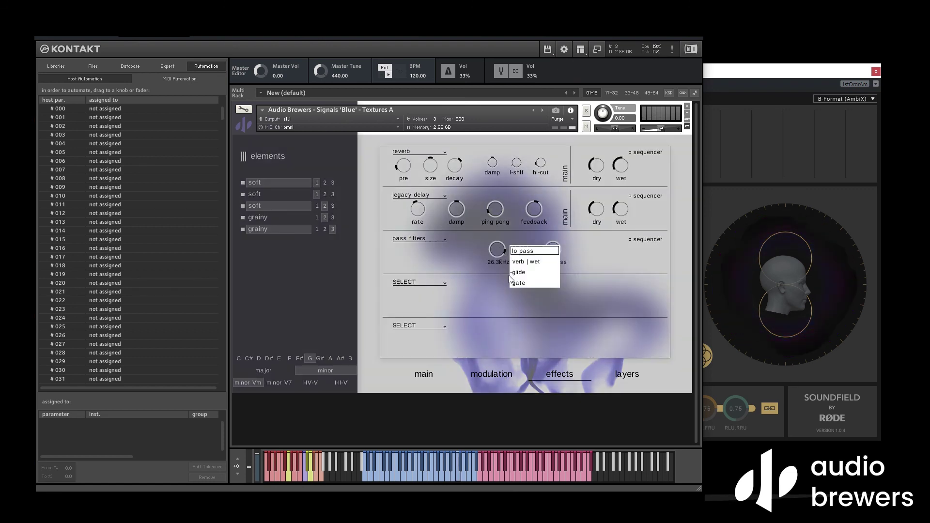
left_click(430, 377)
left_click(446, 372)
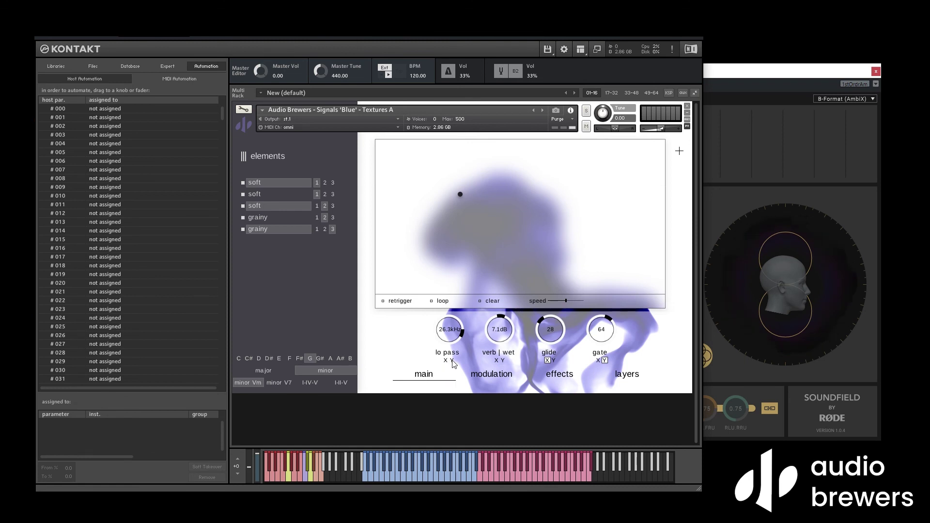
left_click(452, 361)
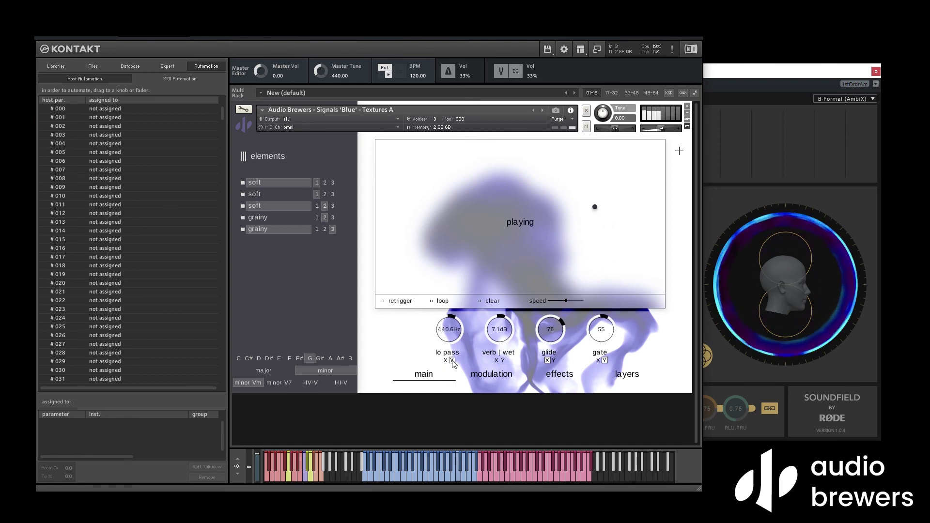